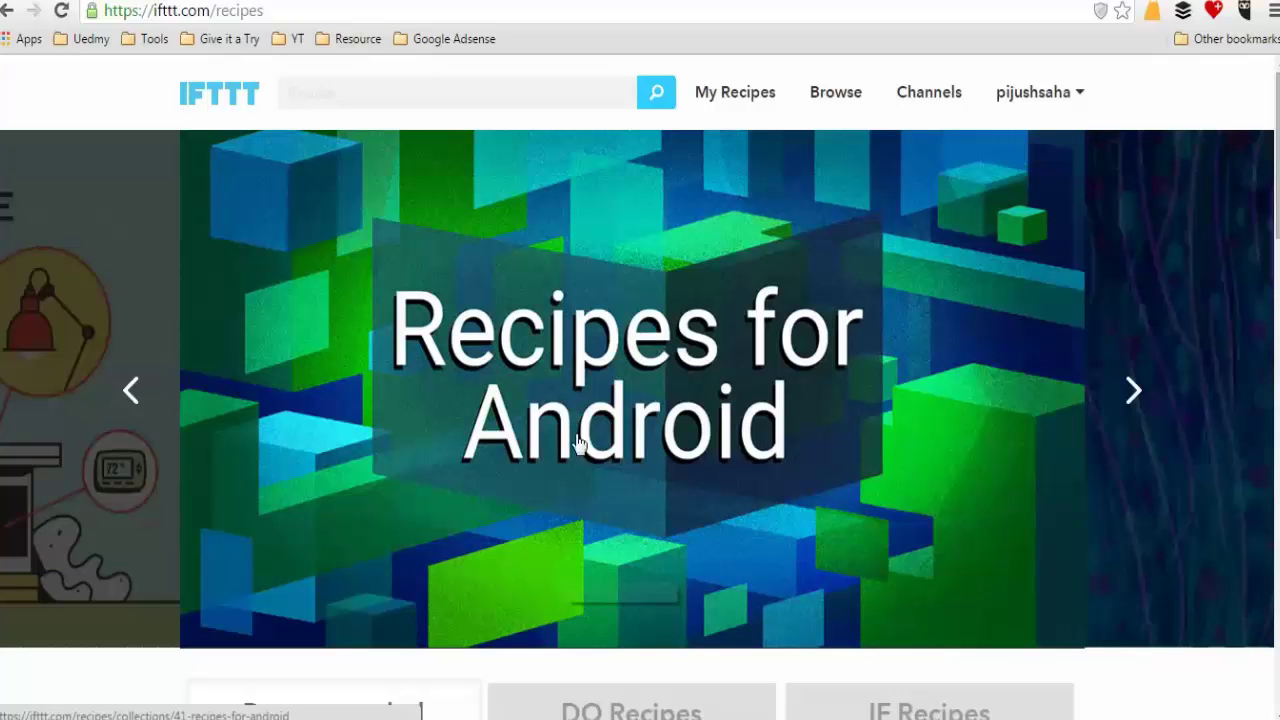
# Look through the recommended recipes listed below the featured collections
pyautogui.click(750, 545)
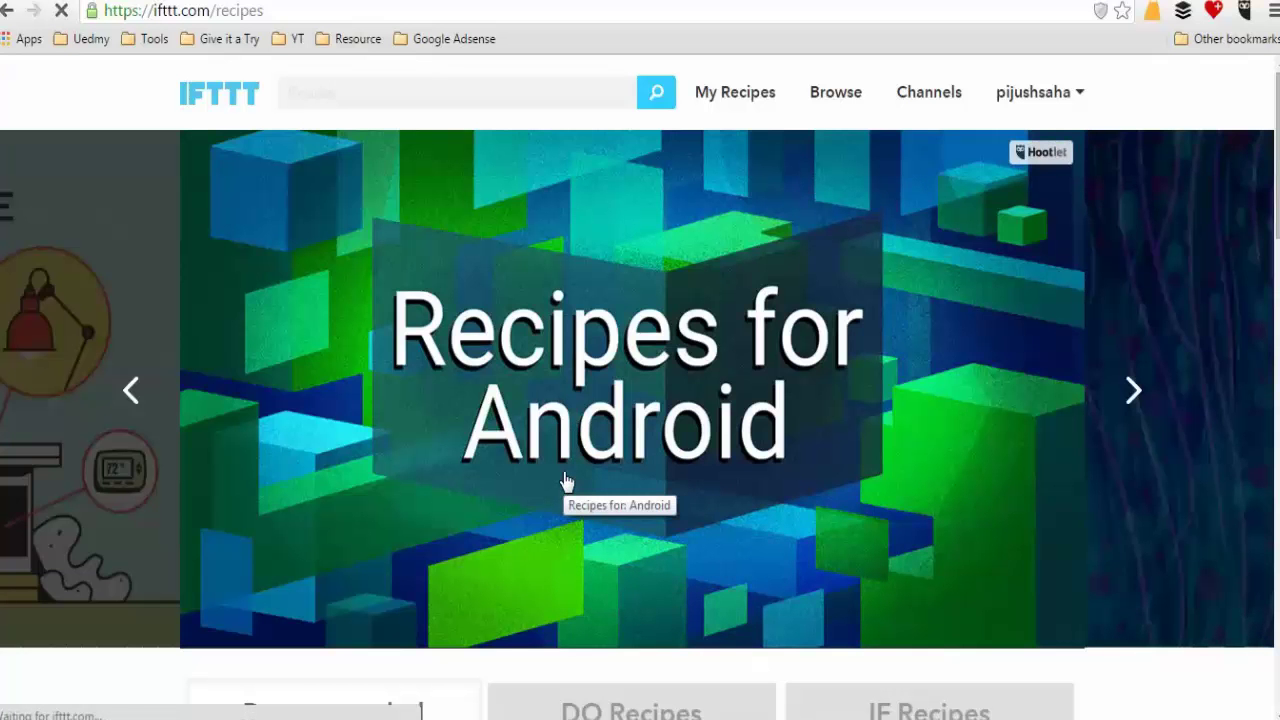
pyautogui.scroll(-6, 560, 488)
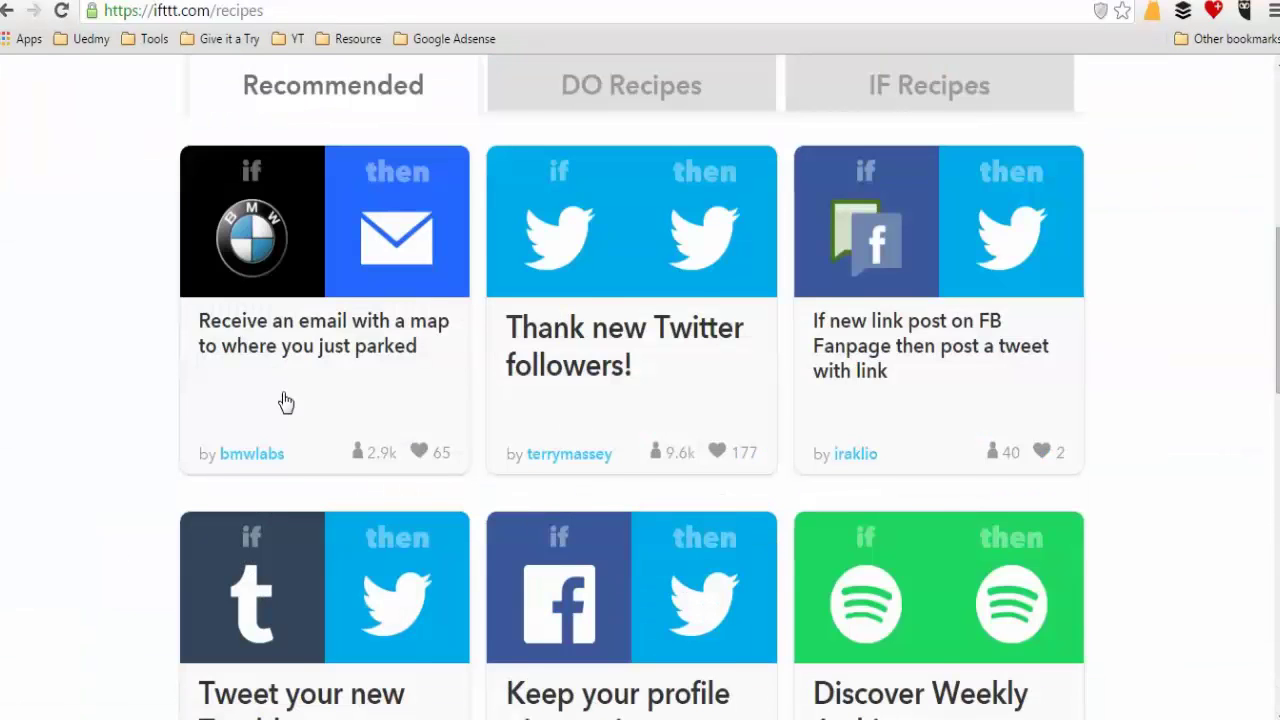
pyautogui.scroll(-2, 288, 403)
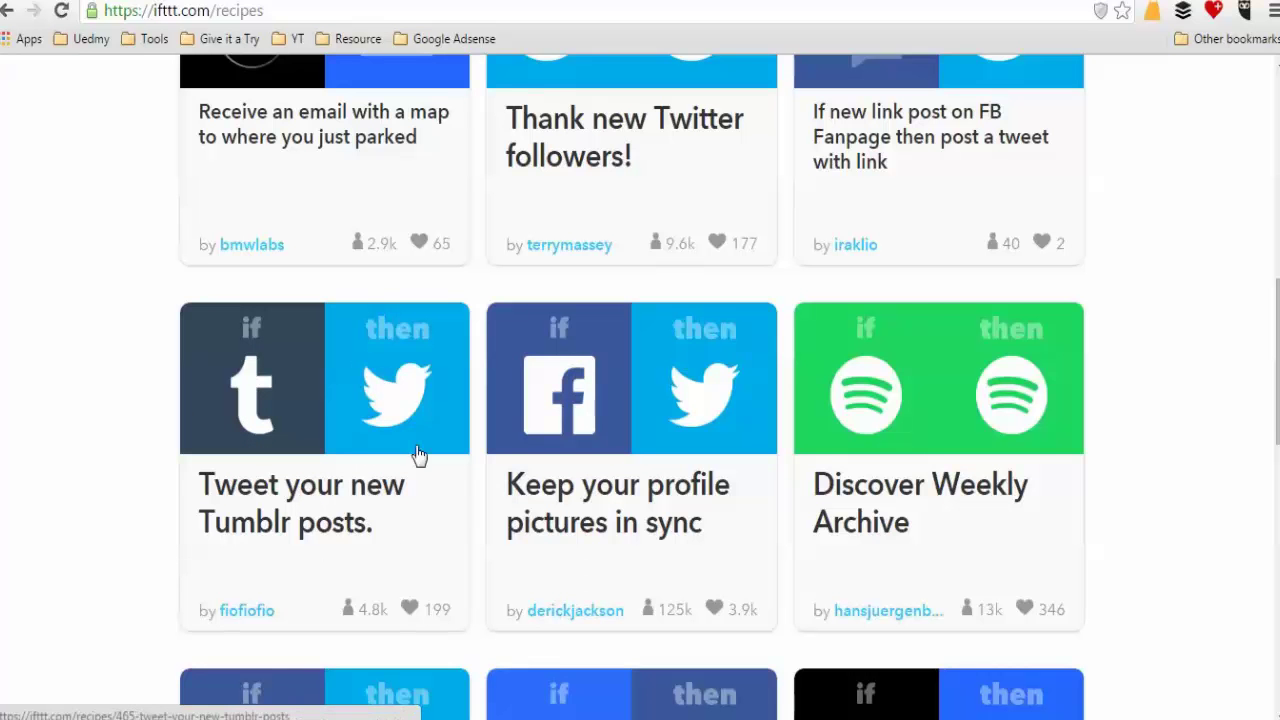
pyautogui.scroll(1, 470, 388)
pyautogui.scroll(10, 470, 388)
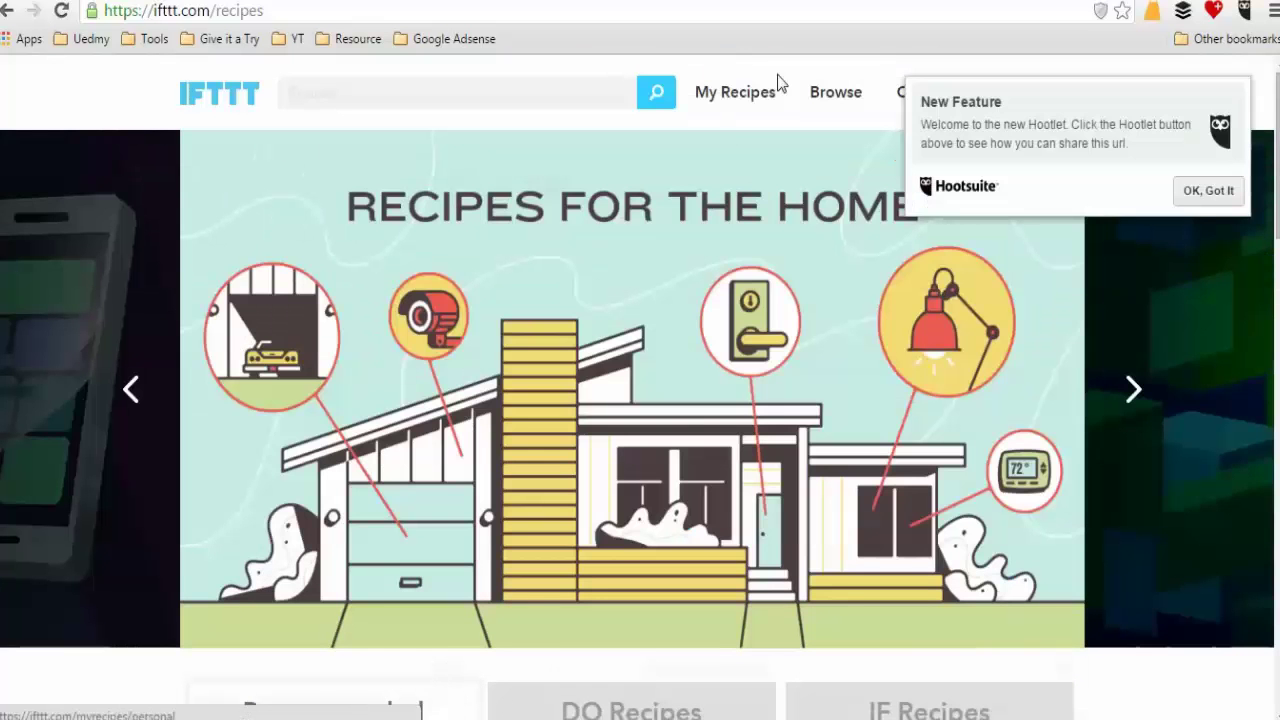
# Start a new recipe from My Recipes and choose Feed as its trigger channel by searching for "rs"
pyautogui.click(743, 95)
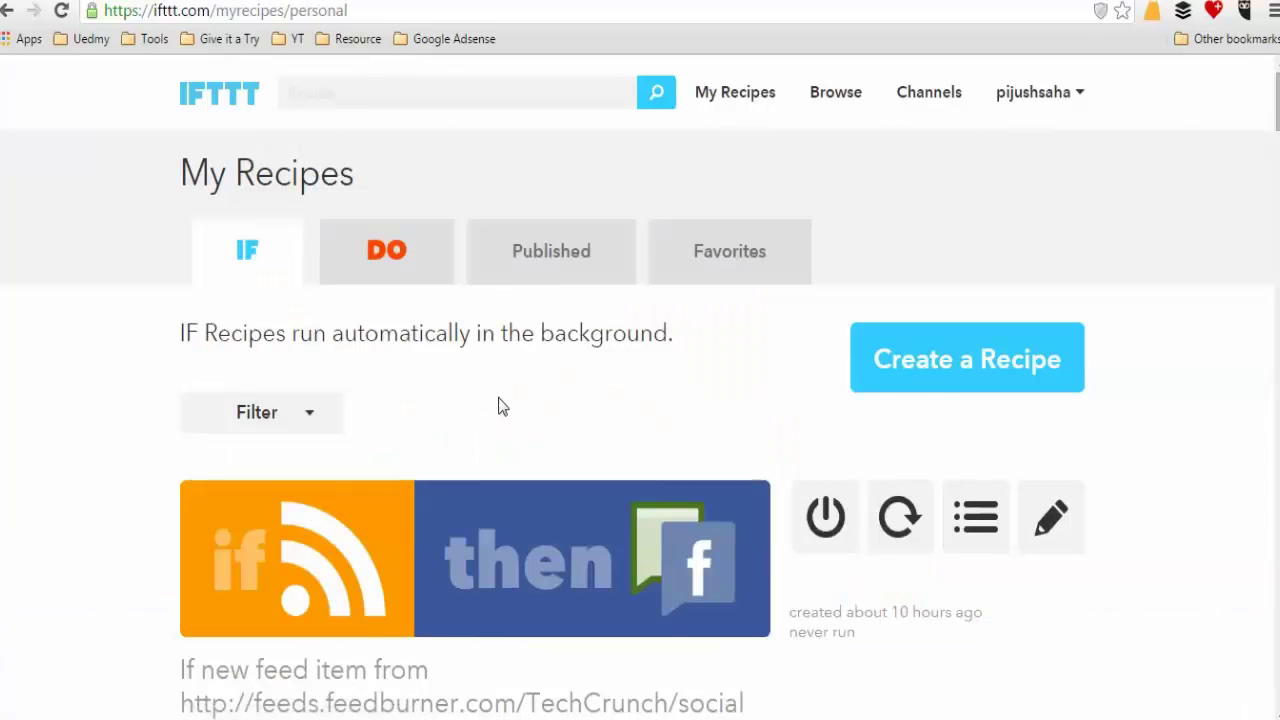
pyautogui.click(930, 388)
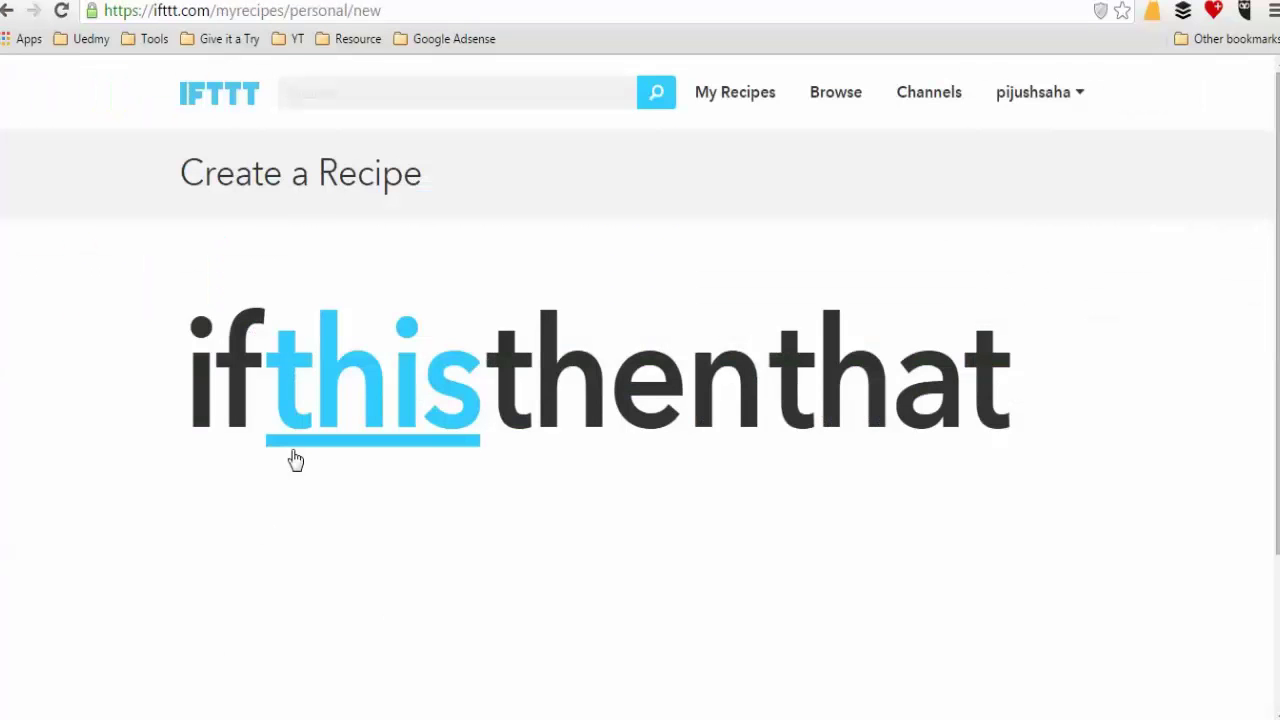
pyautogui.click(295, 455)
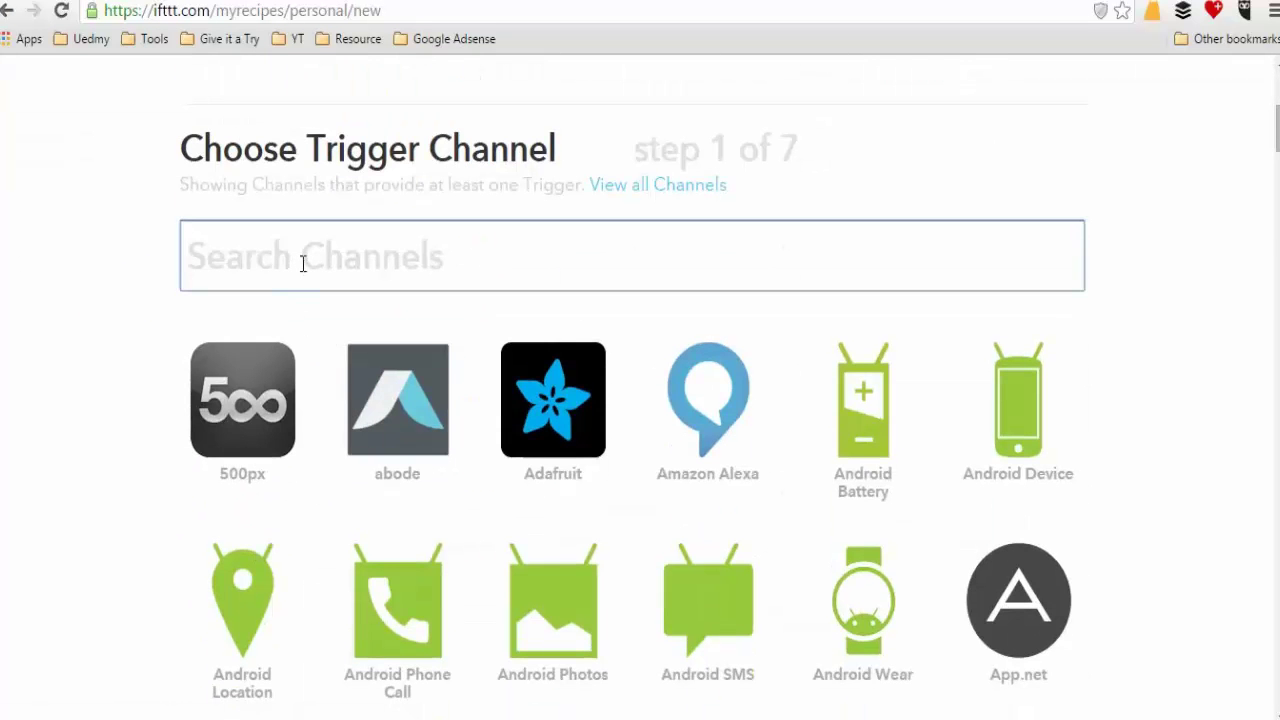
pyautogui.write('rs')
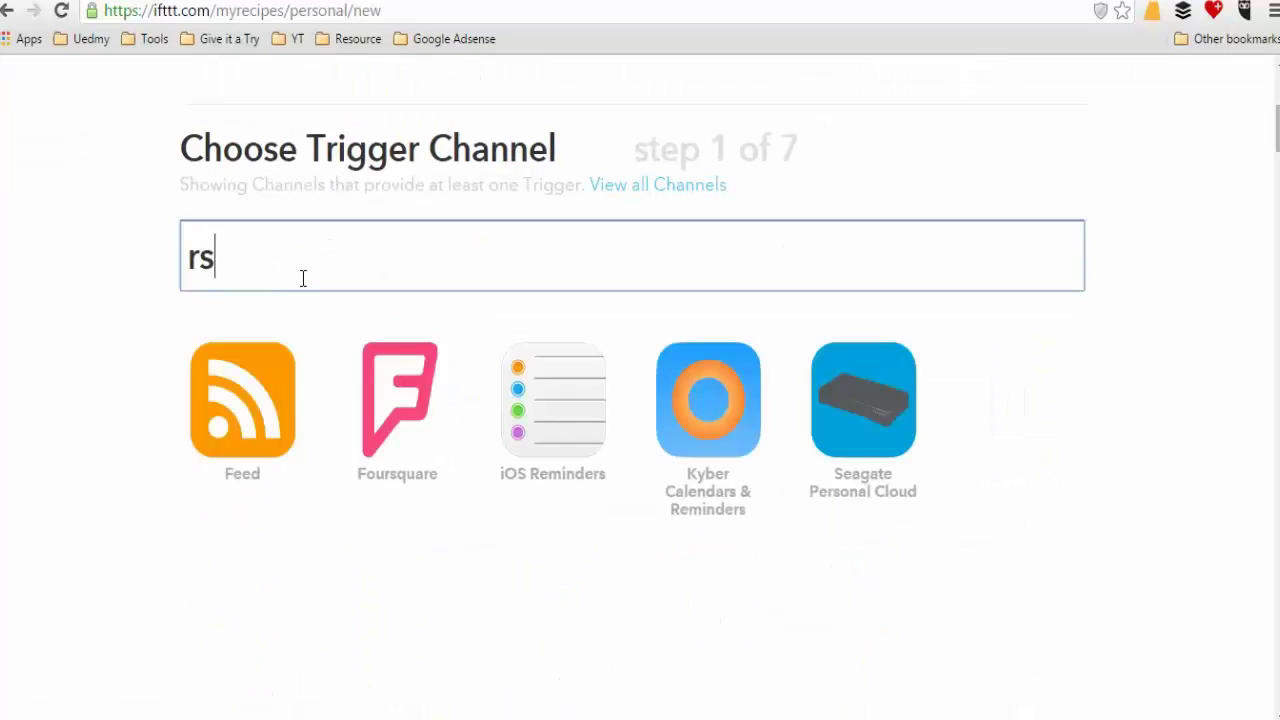
pyautogui.click(265, 388)
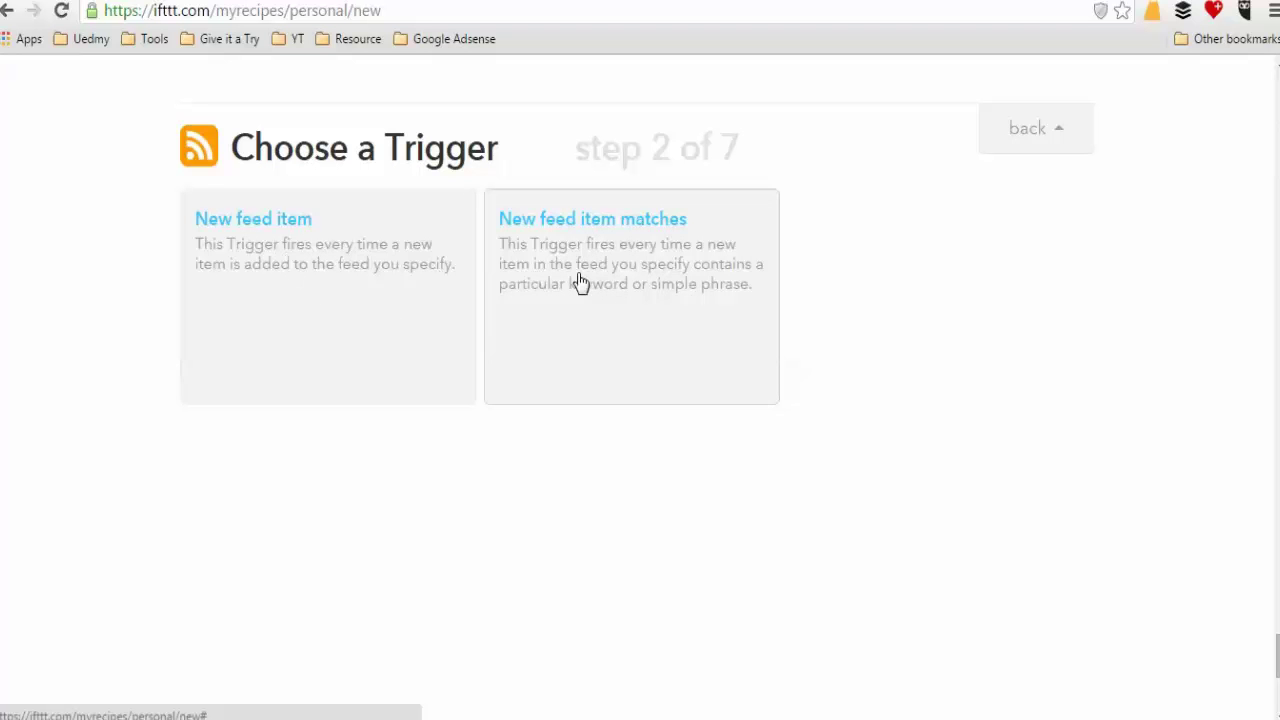
pyautogui.hotkey('ctrl', 'Tab')
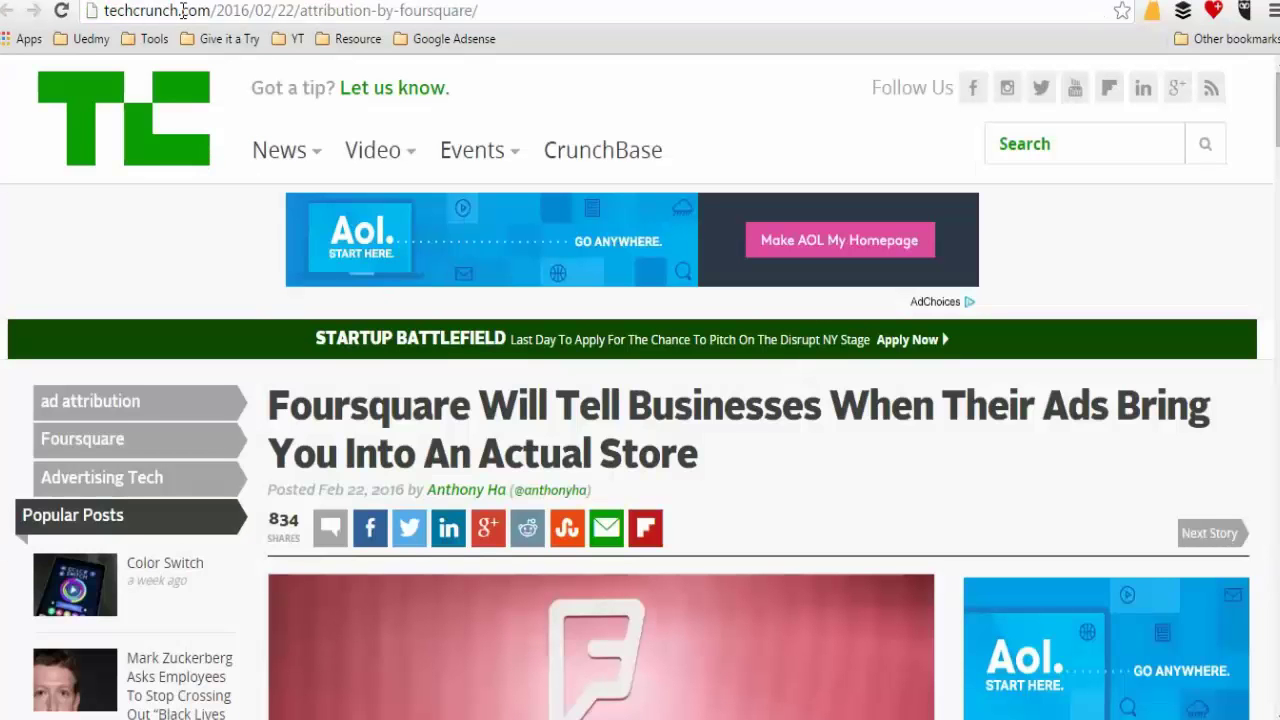
pyautogui.hotkey('ctrl', 'Tab')
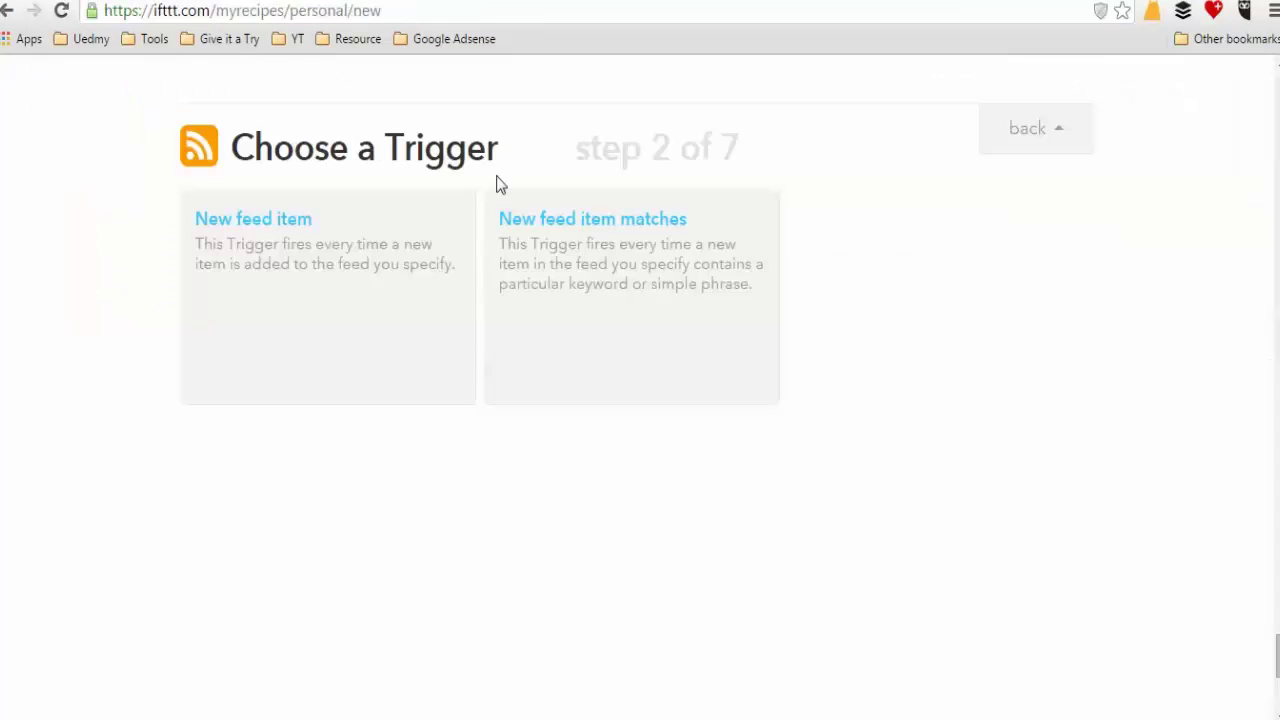
pyautogui.click(608, 263)
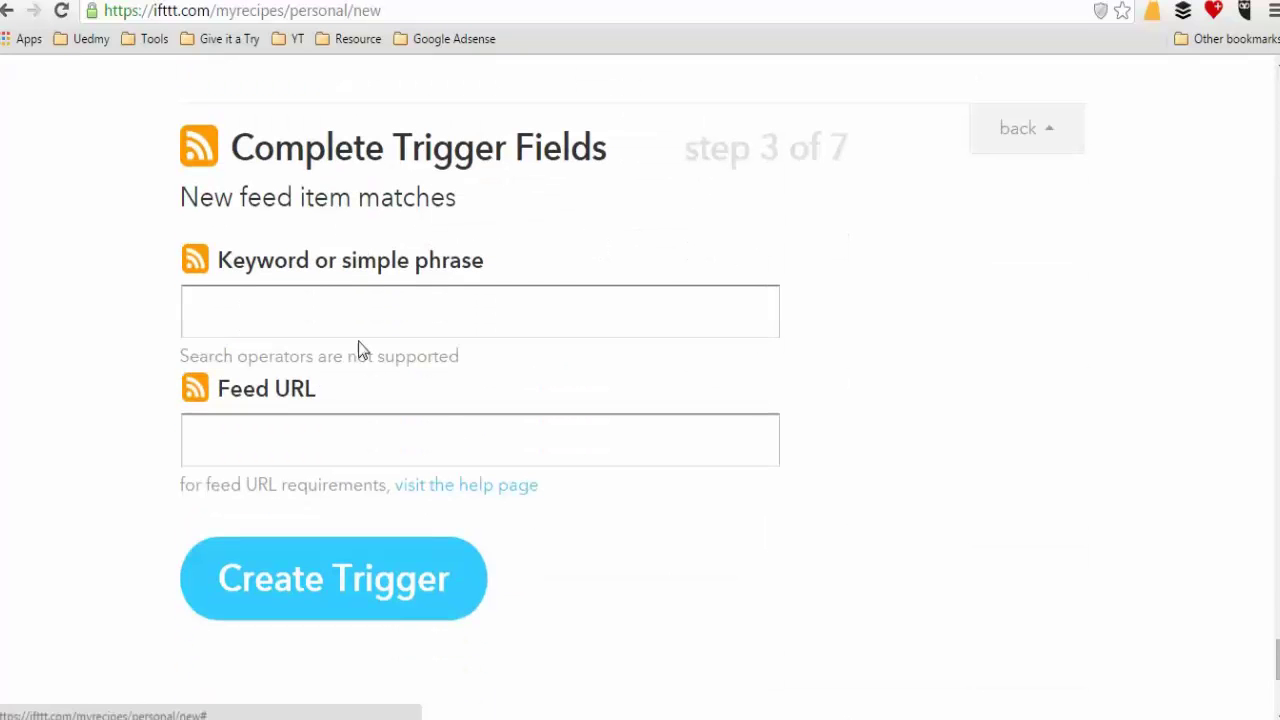
pyautogui.click(990, 150)
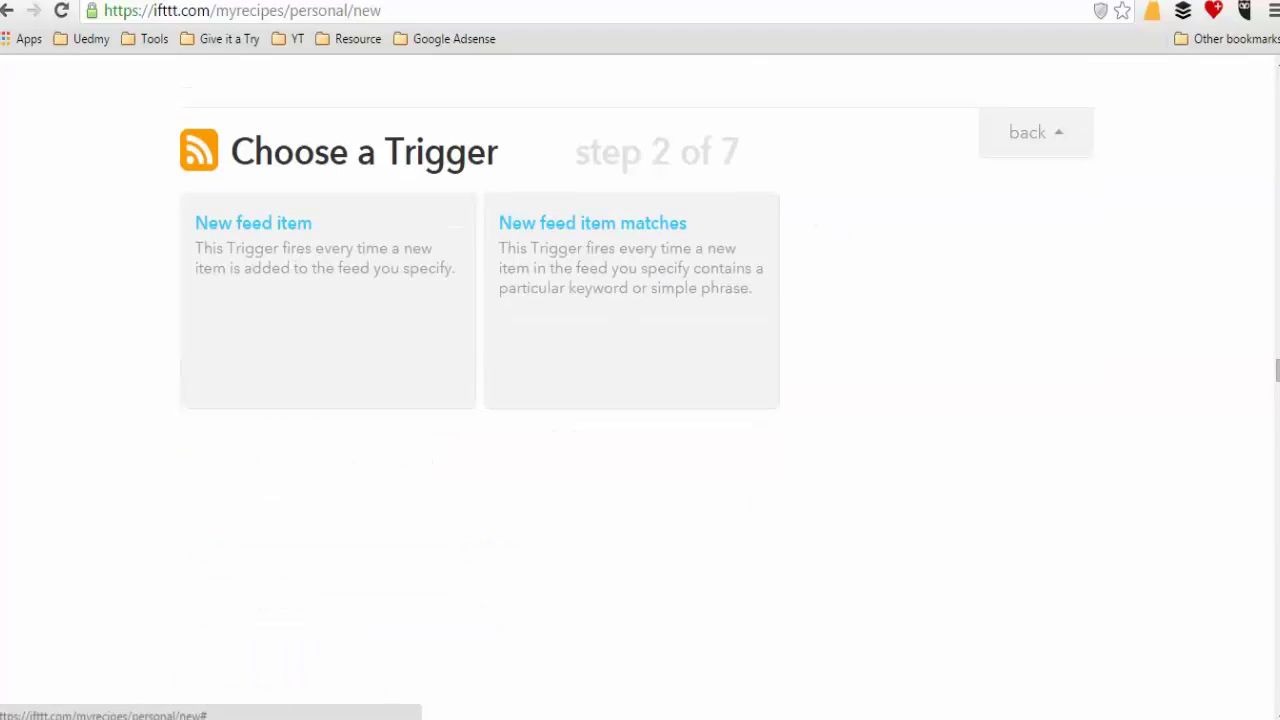
# Choose the "New feed item" trigger and open the Social RSS feed from TechCrunch's RSS feeds page
pyautogui.click(194, 223)
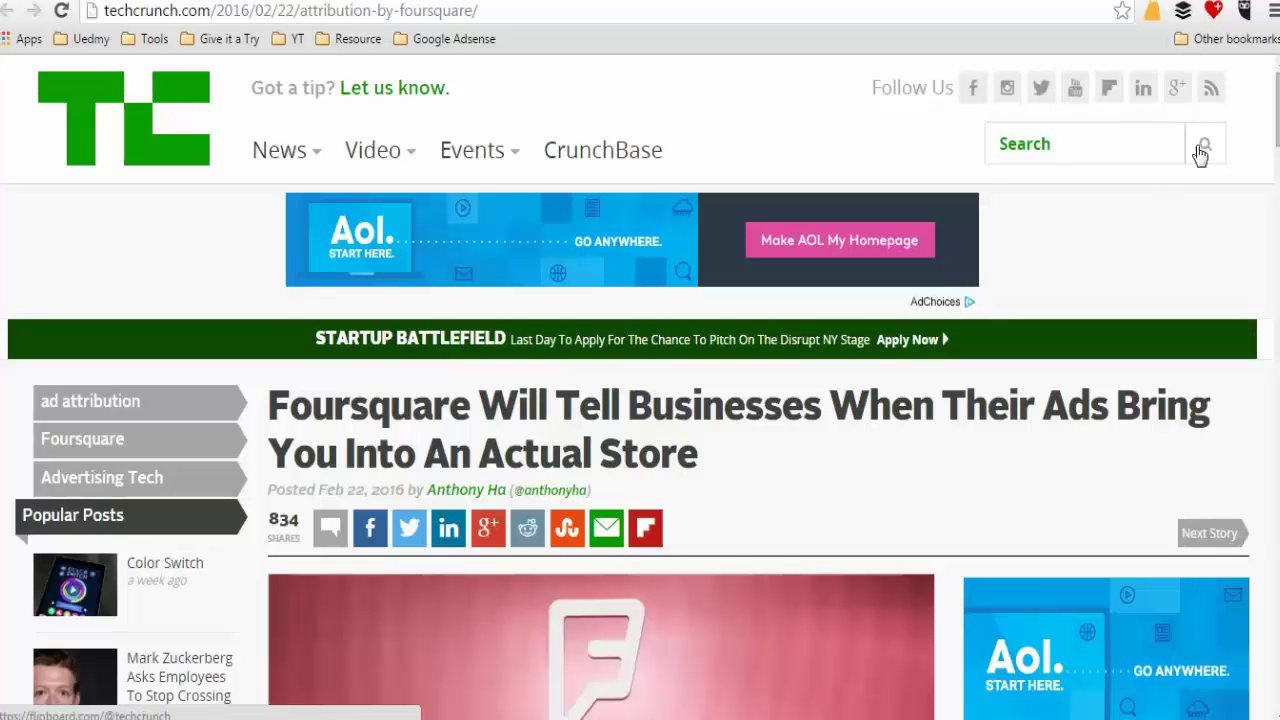
pyautogui.click(1211, 91)
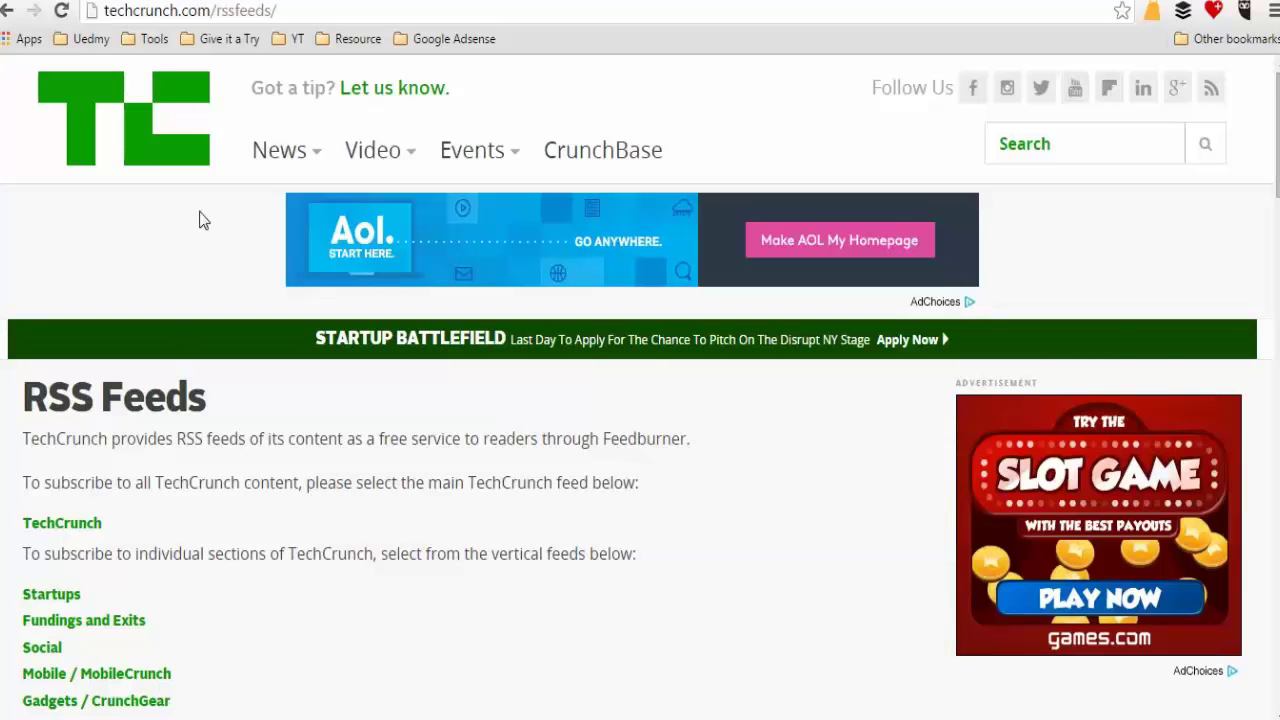
pyautogui.scroll(-3, 224, 466)
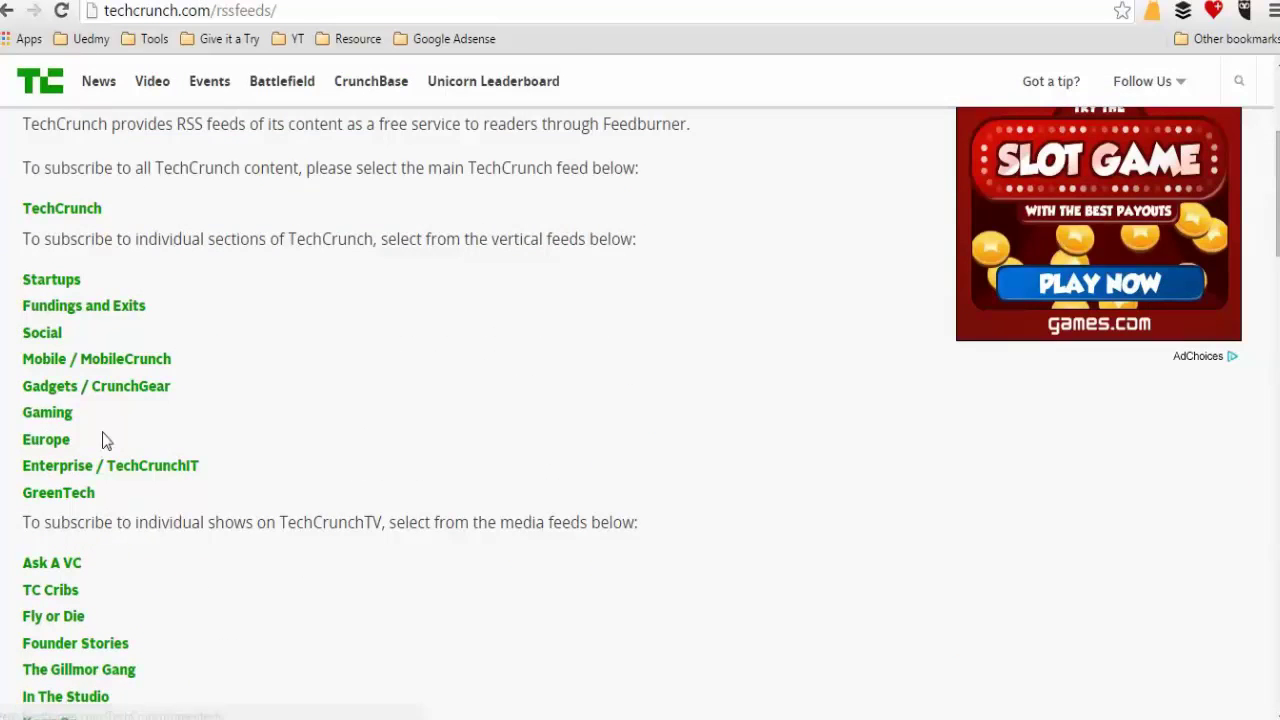
pyautogui.click(47, 344)
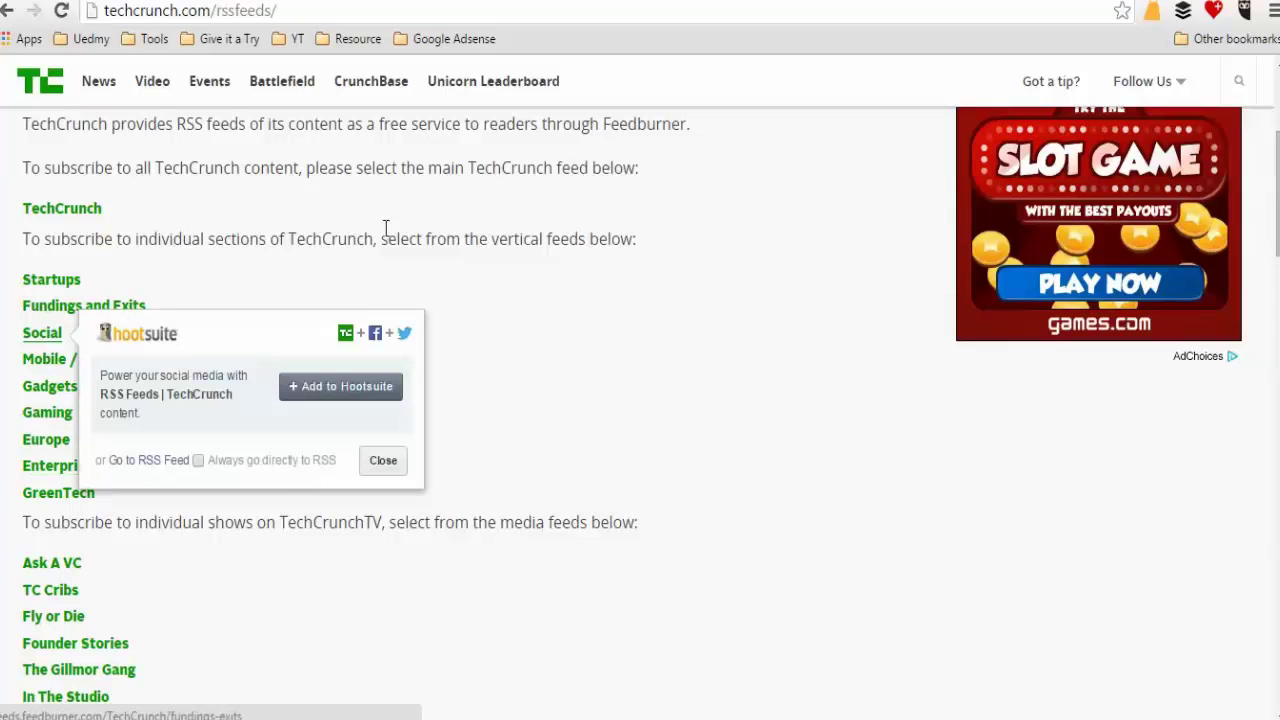
pyautogui.click(44, 340)
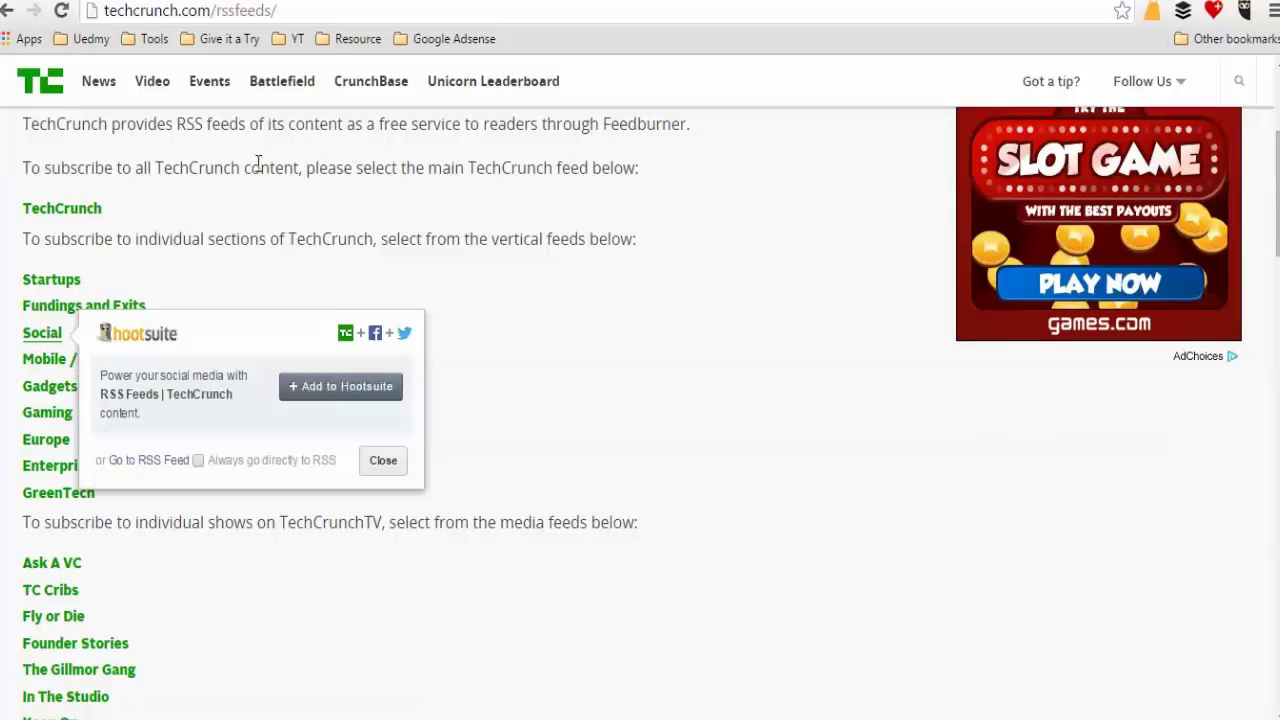
pyautogui.click(384, 461)
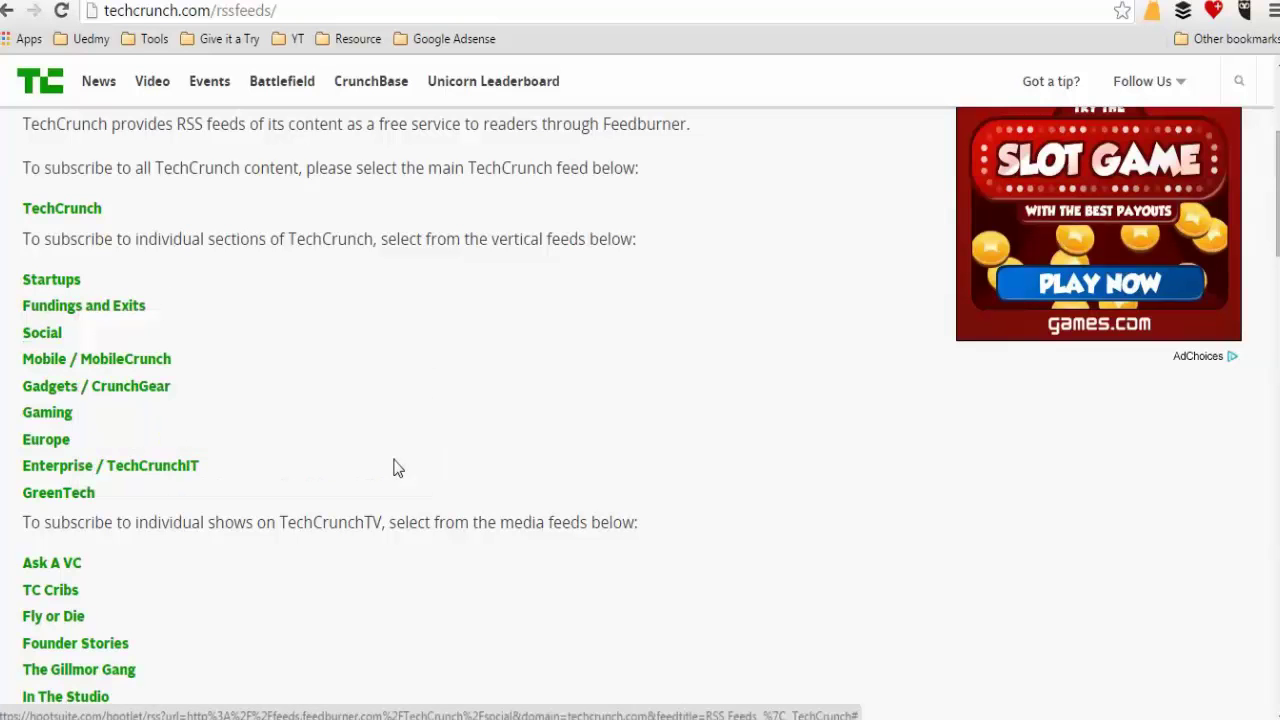
pyautogui.click(40, 338)
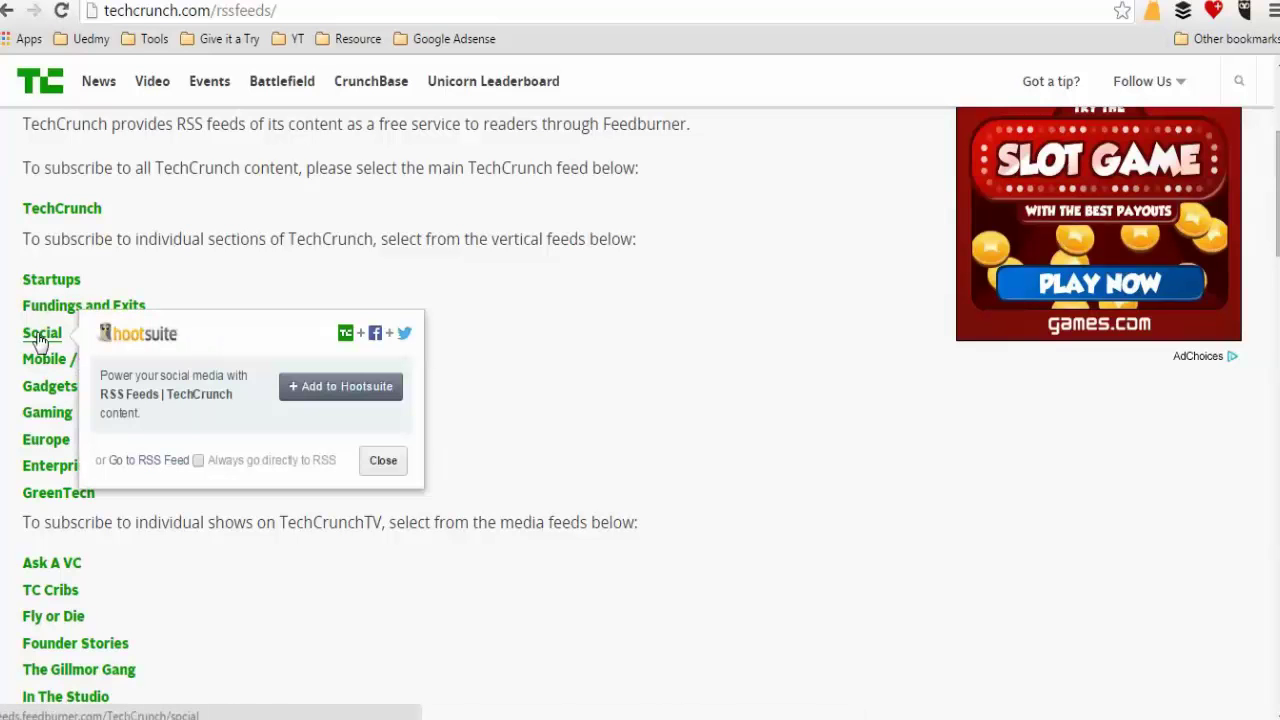
pyautogui.click(149, 462)
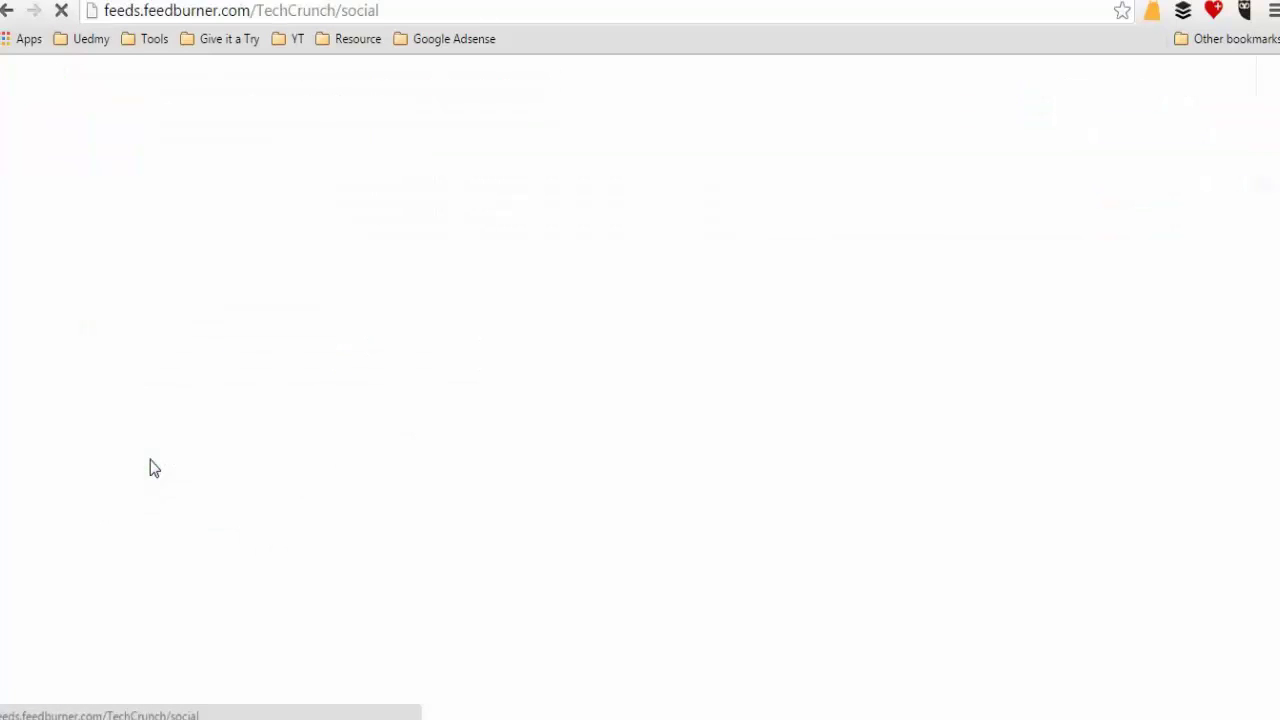
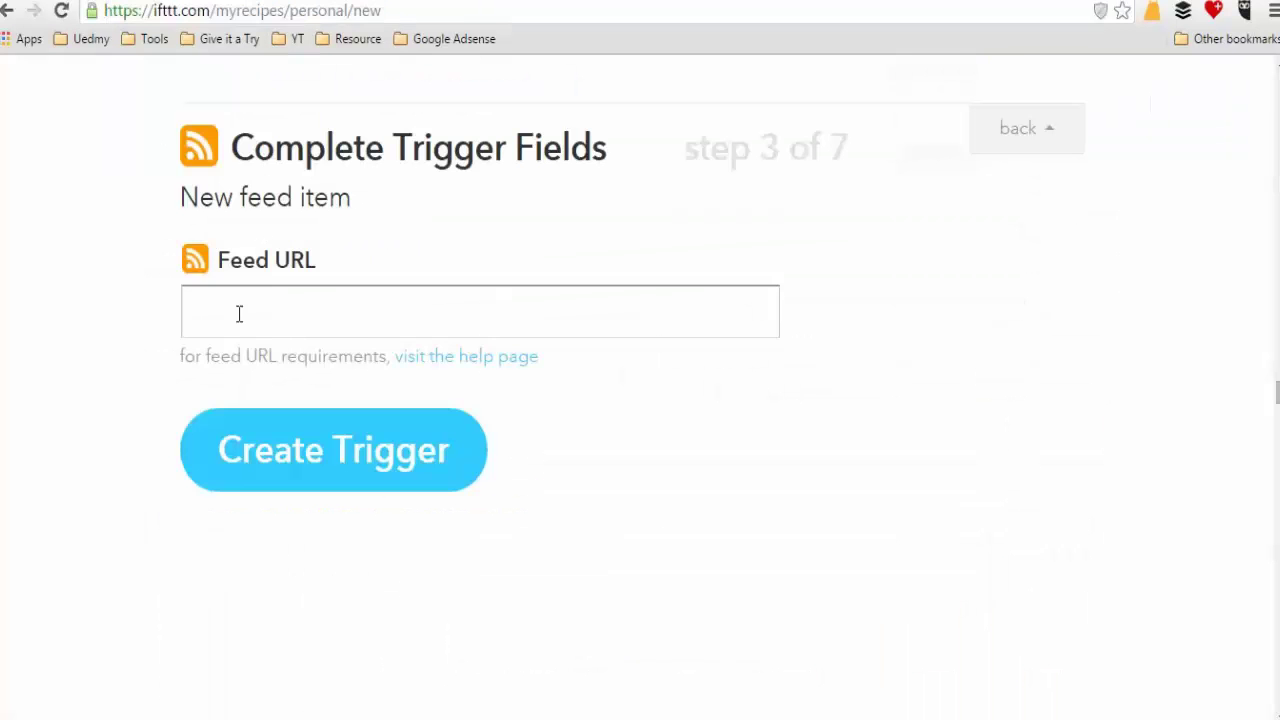
pyautogui.click(239, 314)
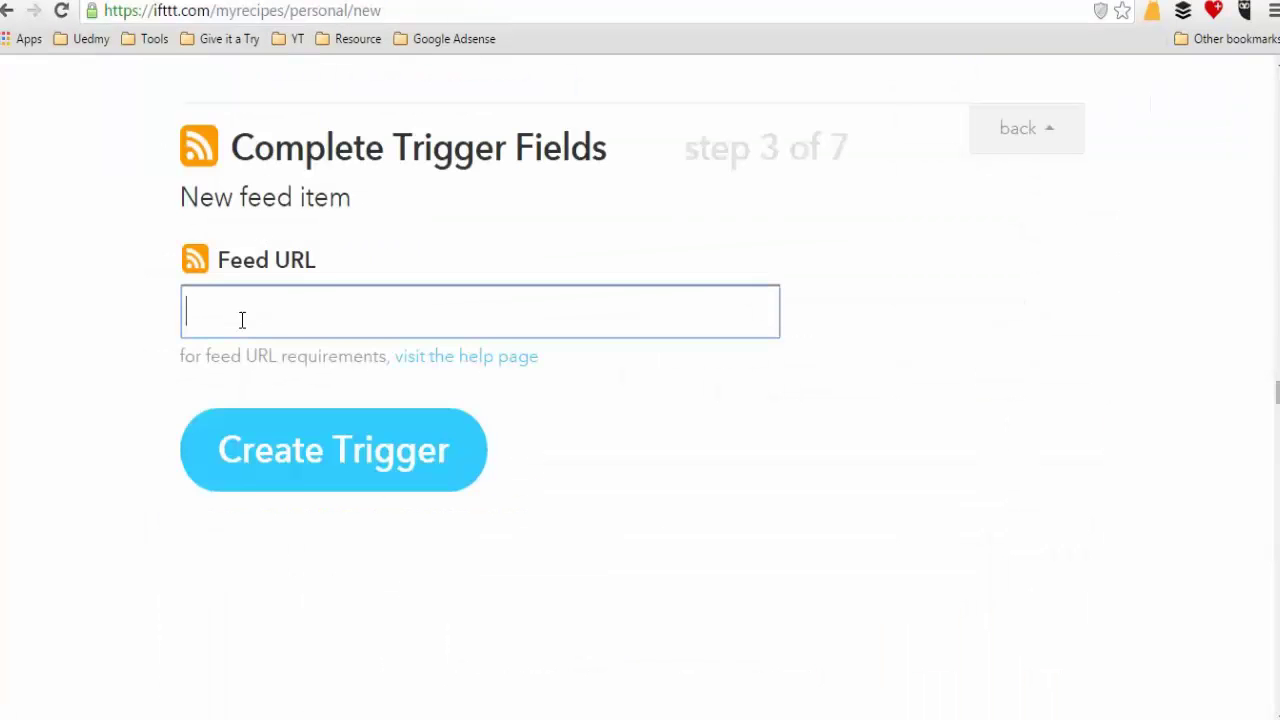
pyautogui.write('http://feeds.feedburner.com/TechCrunch/social')
pyautogui.click(271, 459)
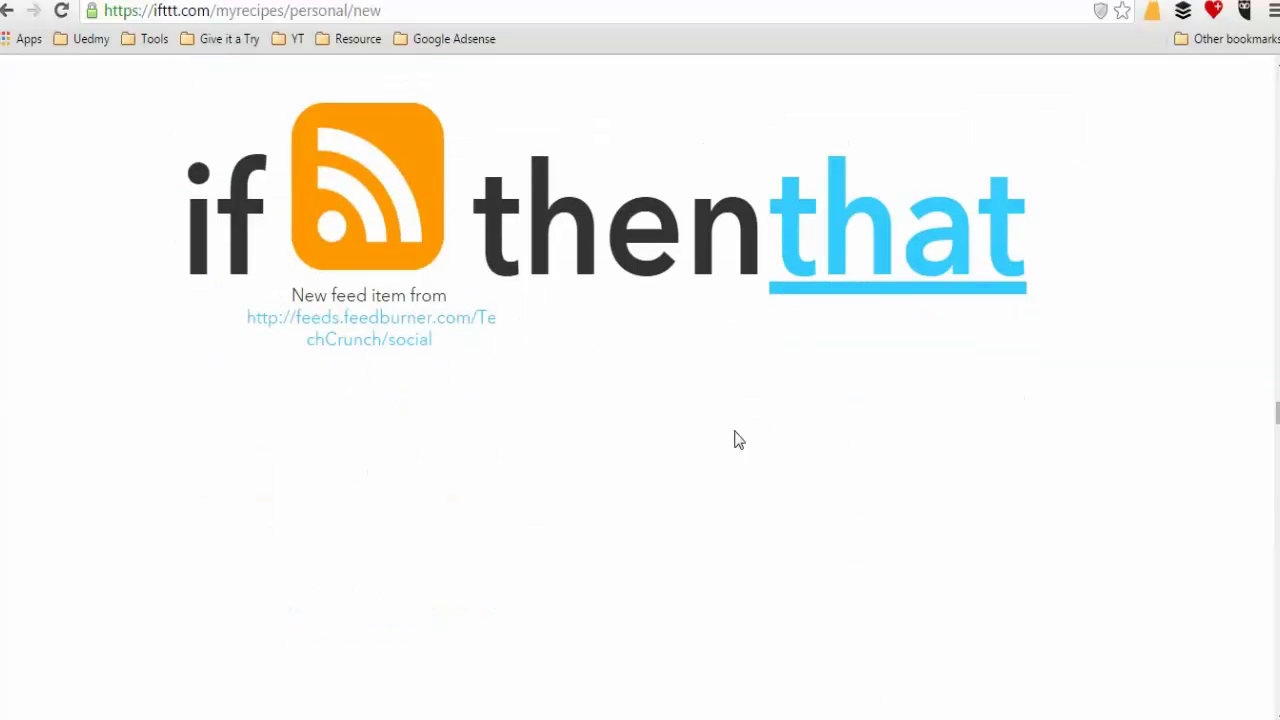
pyautogui.click(885, 289)
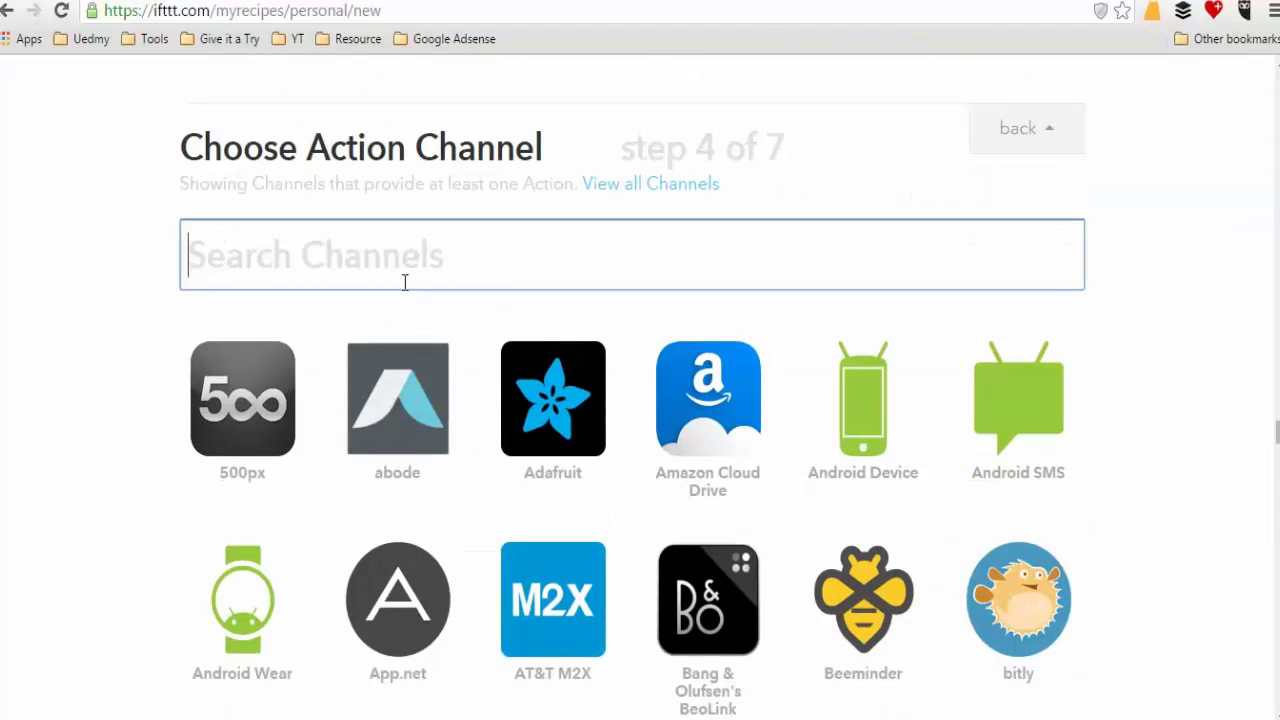
# Search the action channels in turn for "fa", "tw", "lin", "pi", "in", "tum" and "blo" to examine the available networks
pyautogui.write('fa')
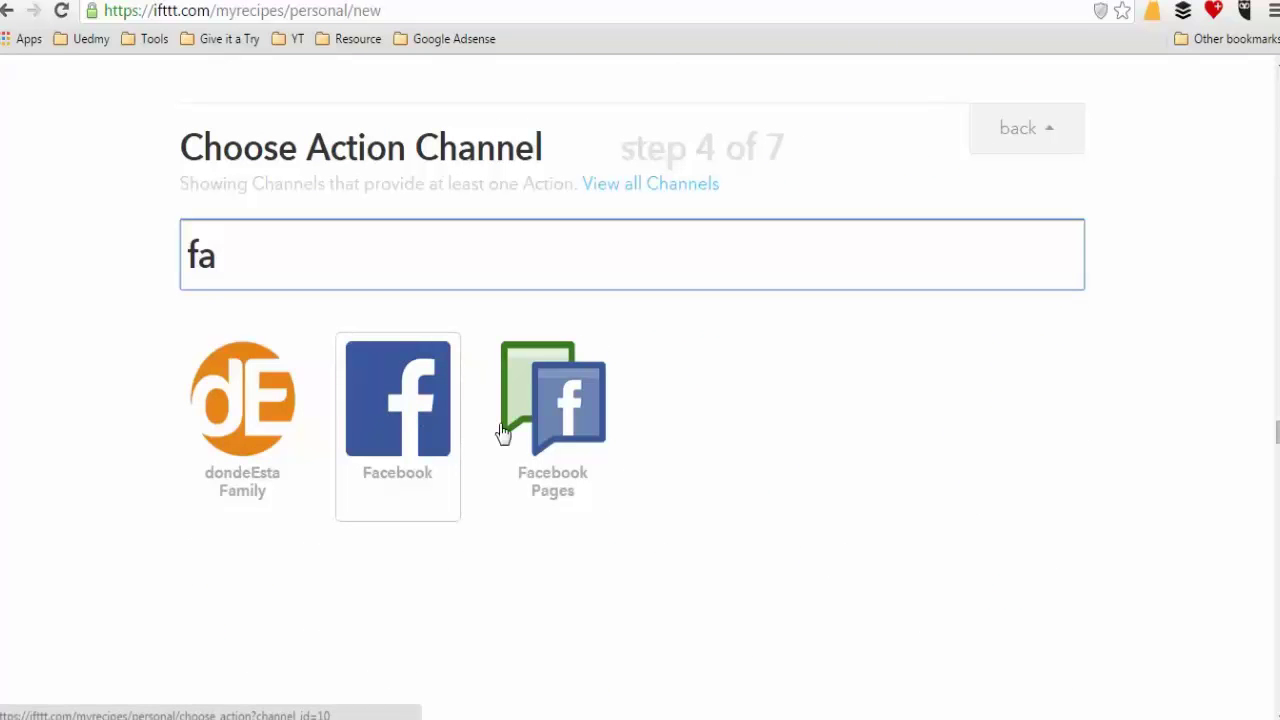
pyautogui.press('BackSpace')
pyautogui.press('BackSpace')
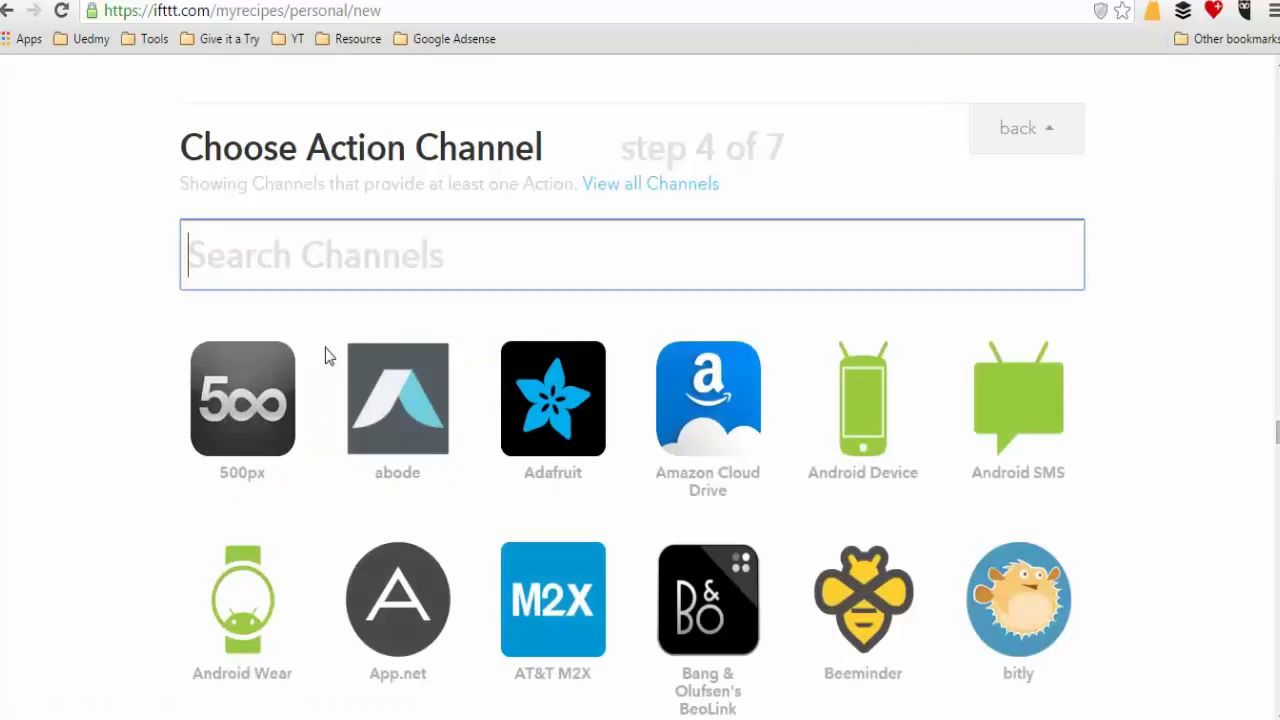
pyautogui.write('tw')
pyautogui.doubleClick(281, 262)
pyautogui.write('lin')
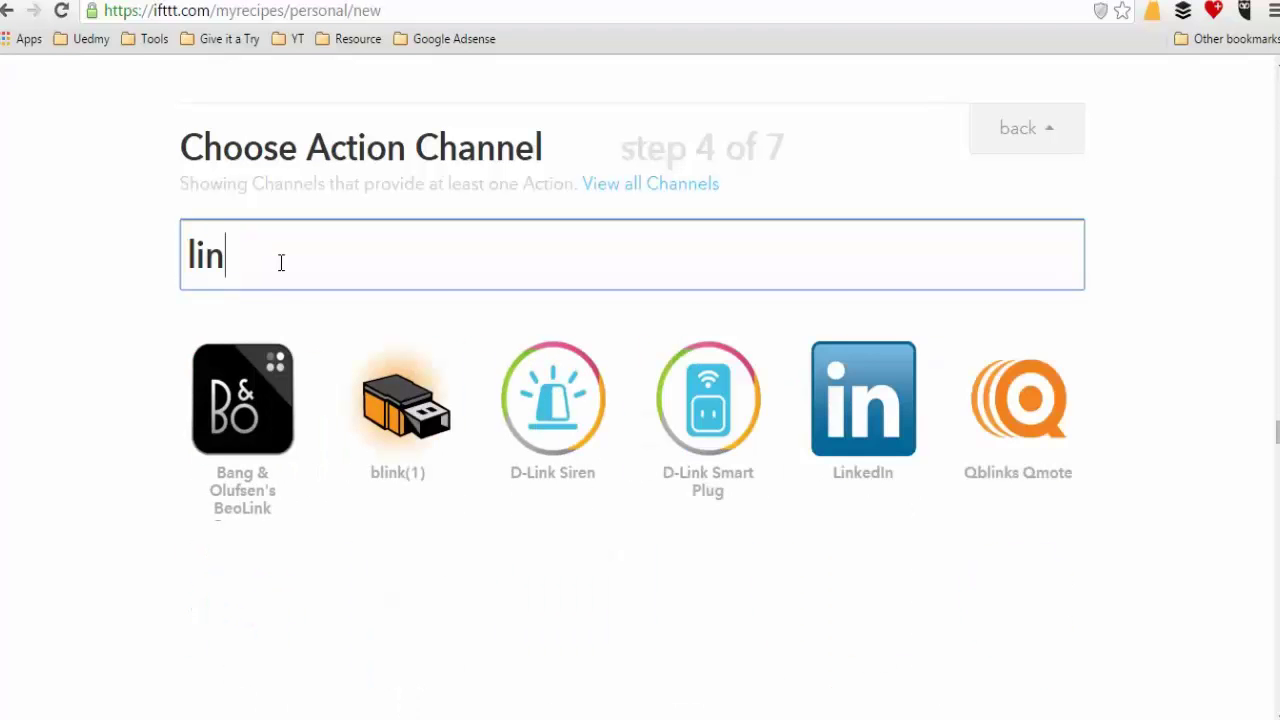
pyautogui.doubleClick(226, 262)
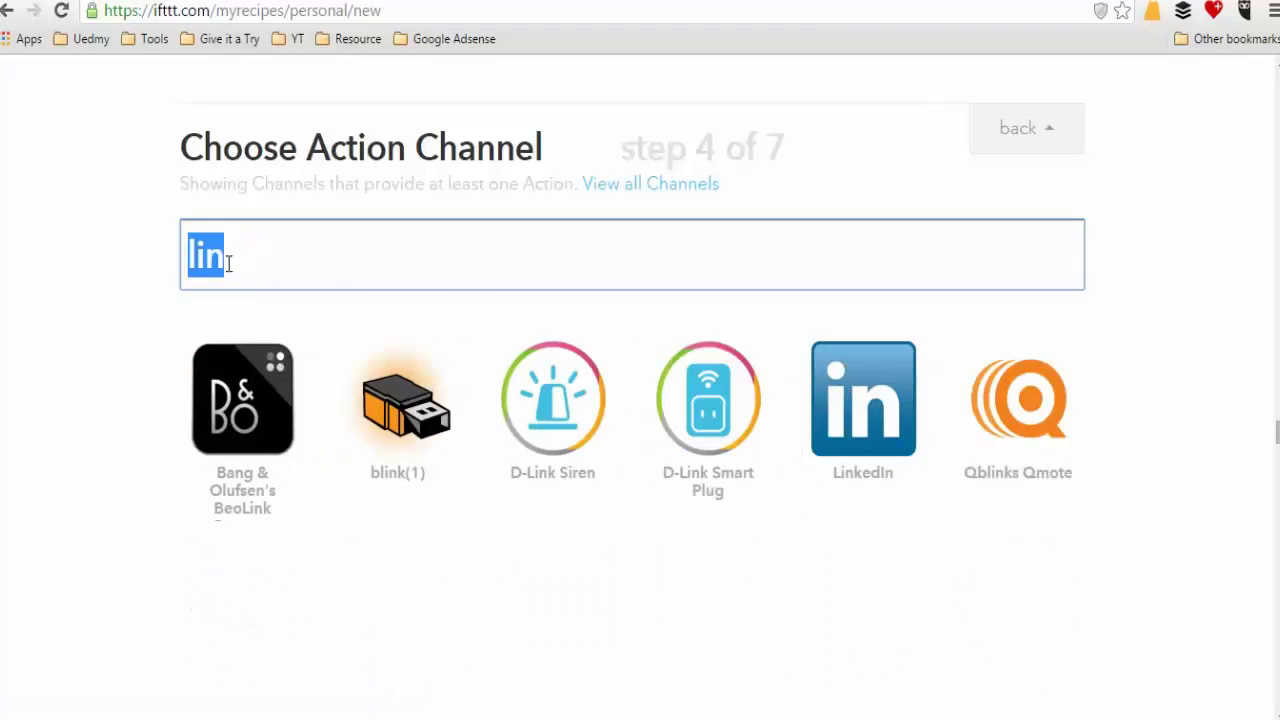
pyautogui.write('pi')
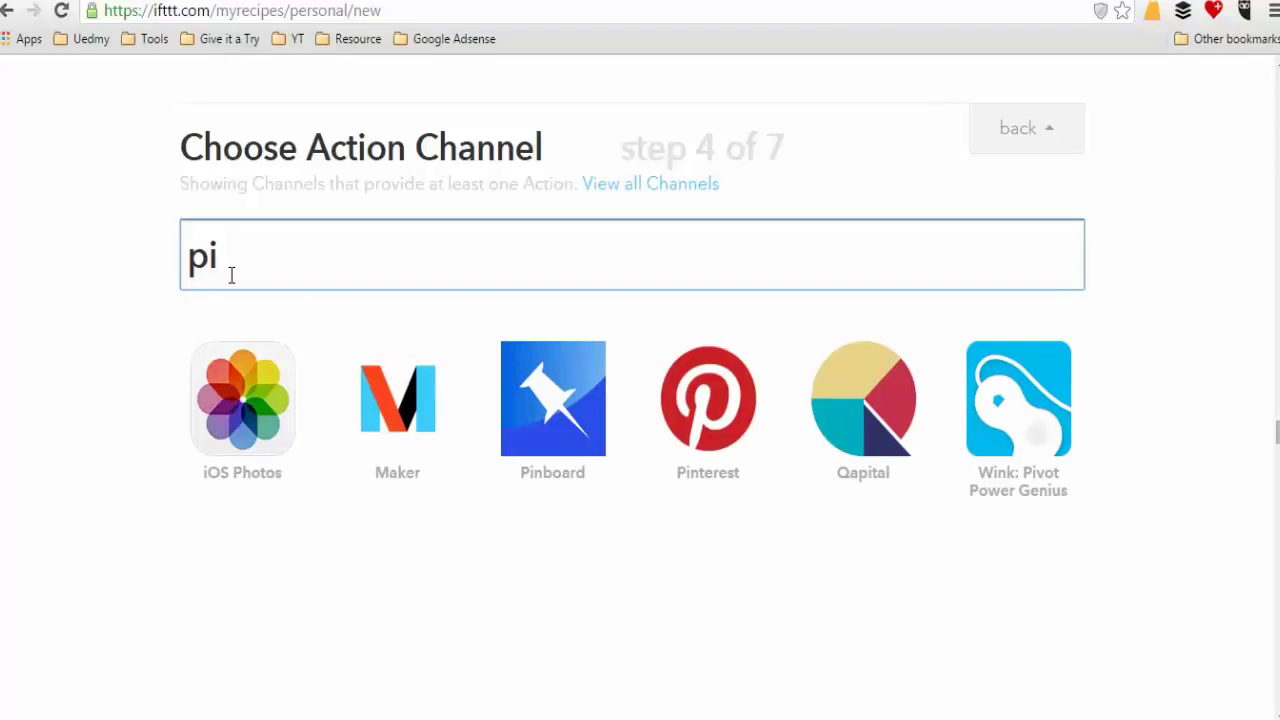
pyautogui.doubleClick(256, 259)
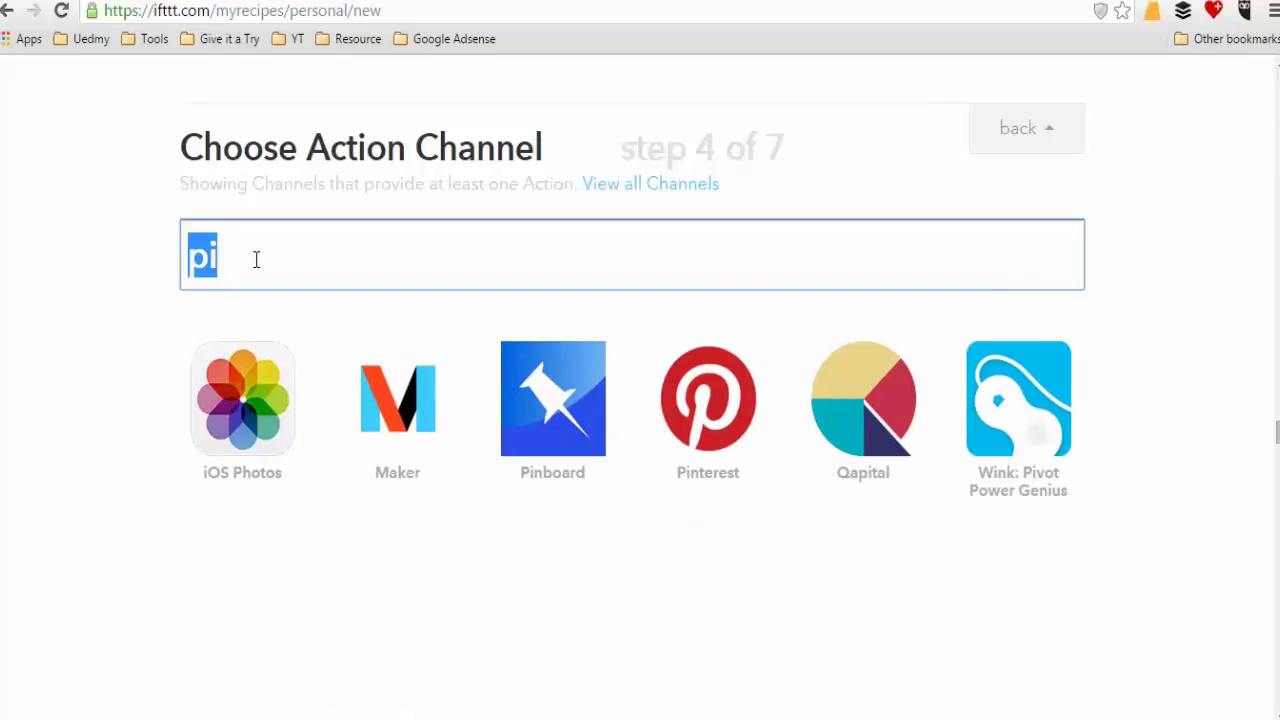
pyautogui.write('in')
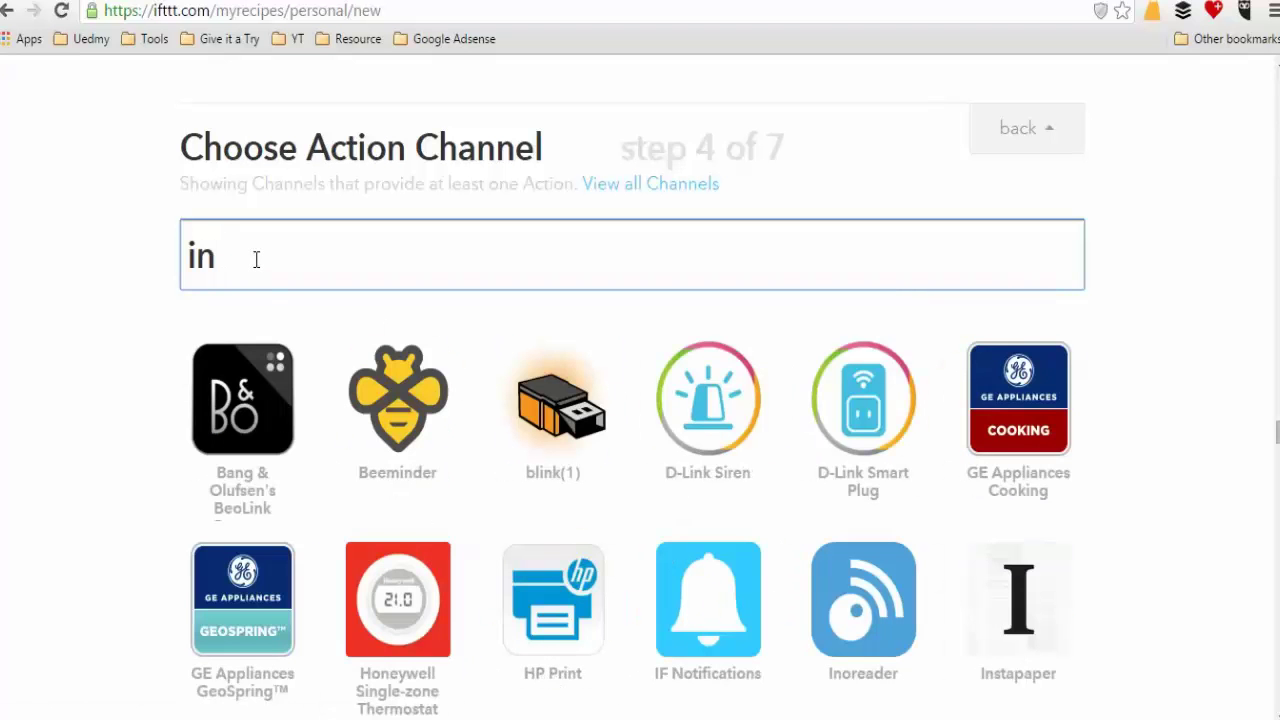
pyautogui.doubleClick(256, 259)
pyautogui.write('tum')
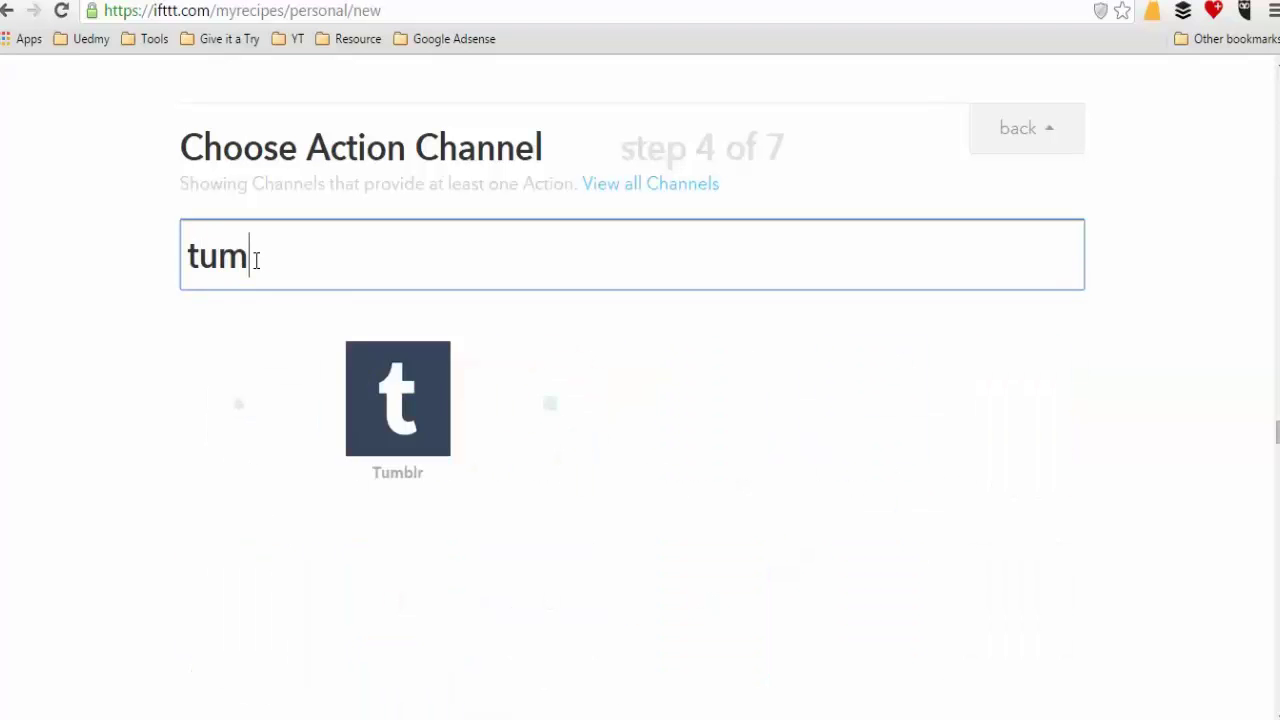
pyautogui.doubleClick(256, 259)
pyautogui.write('blo')
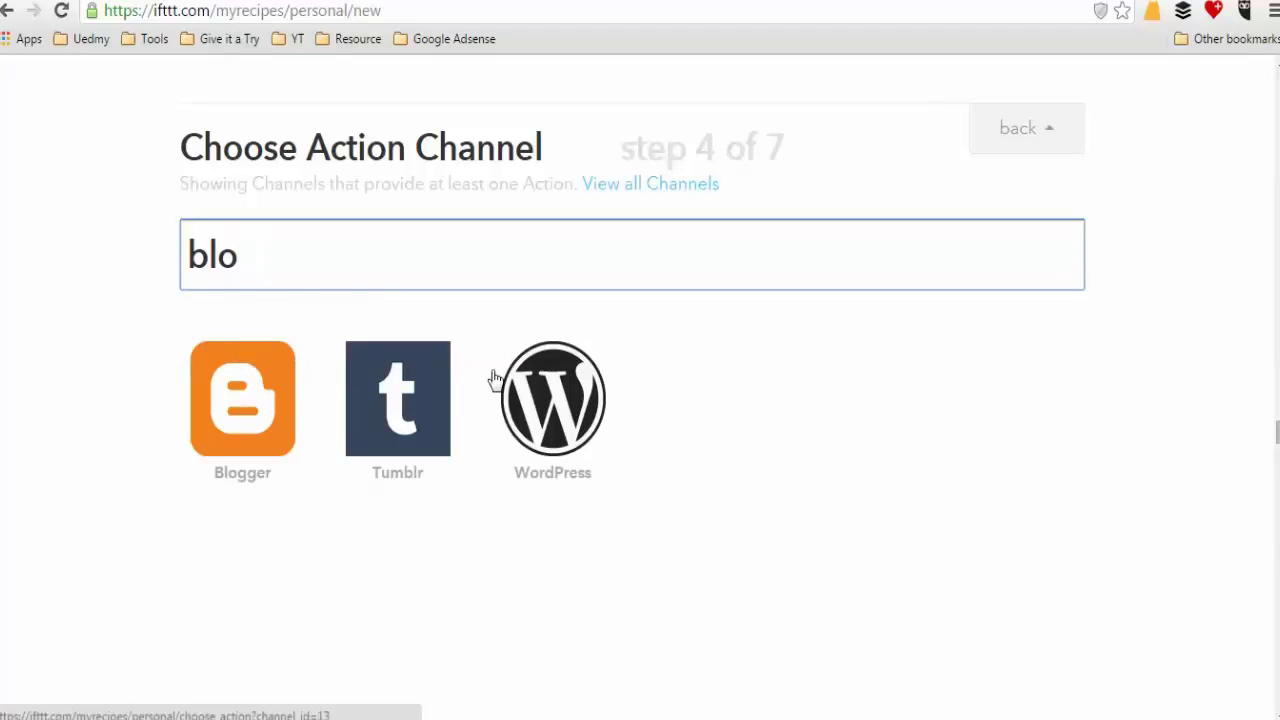
pyautogui.doubleClick(317, 266)
pyautogui.write('fa')
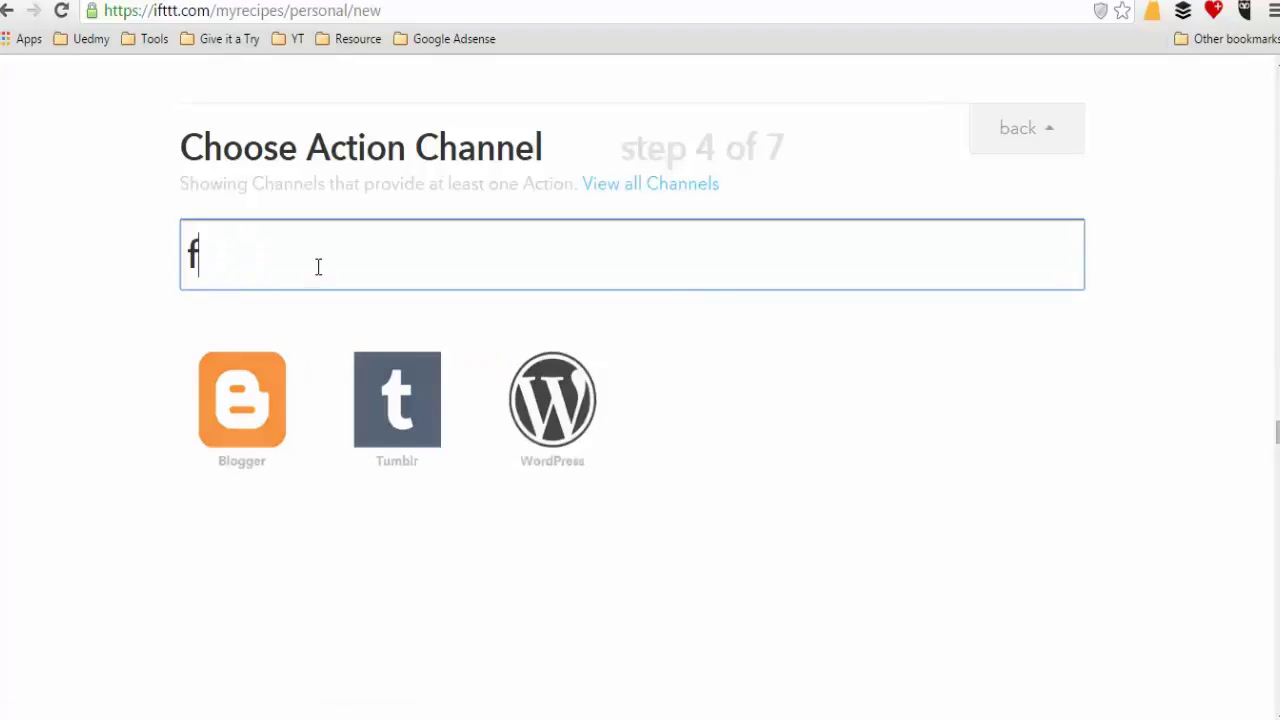
pyautogui.click(571, 451)
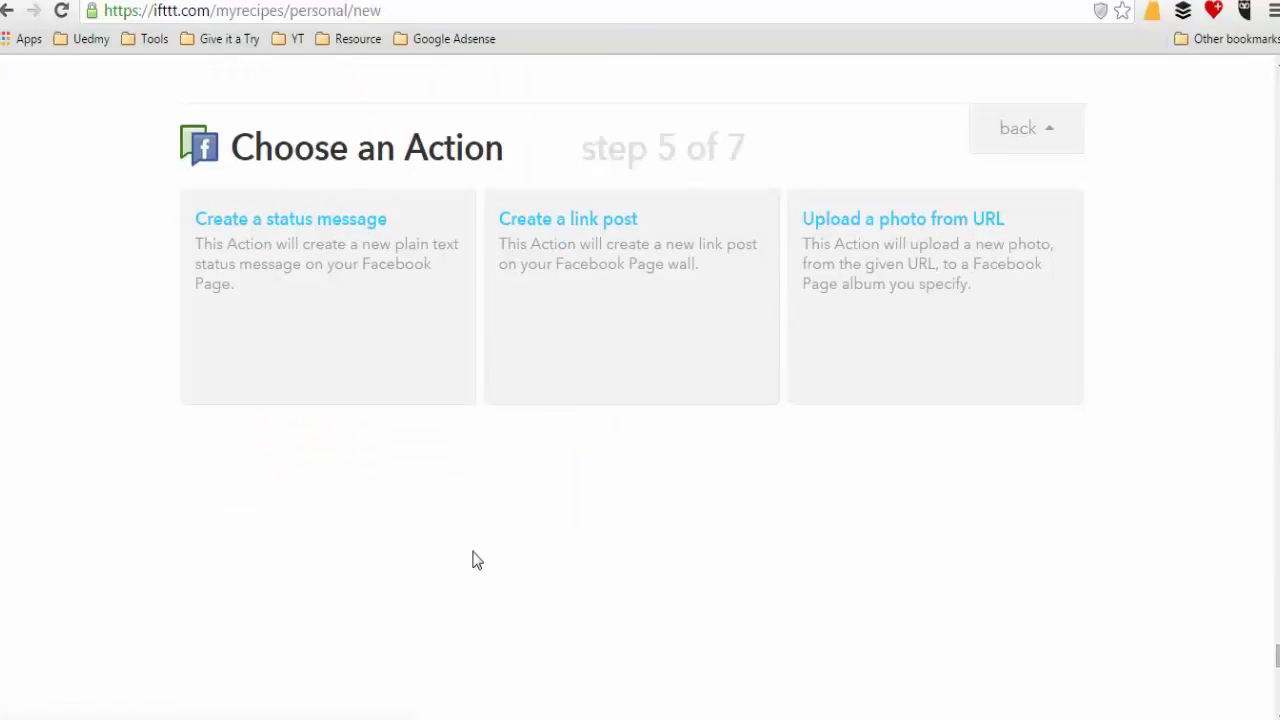
pyautogui.click(6, 11)
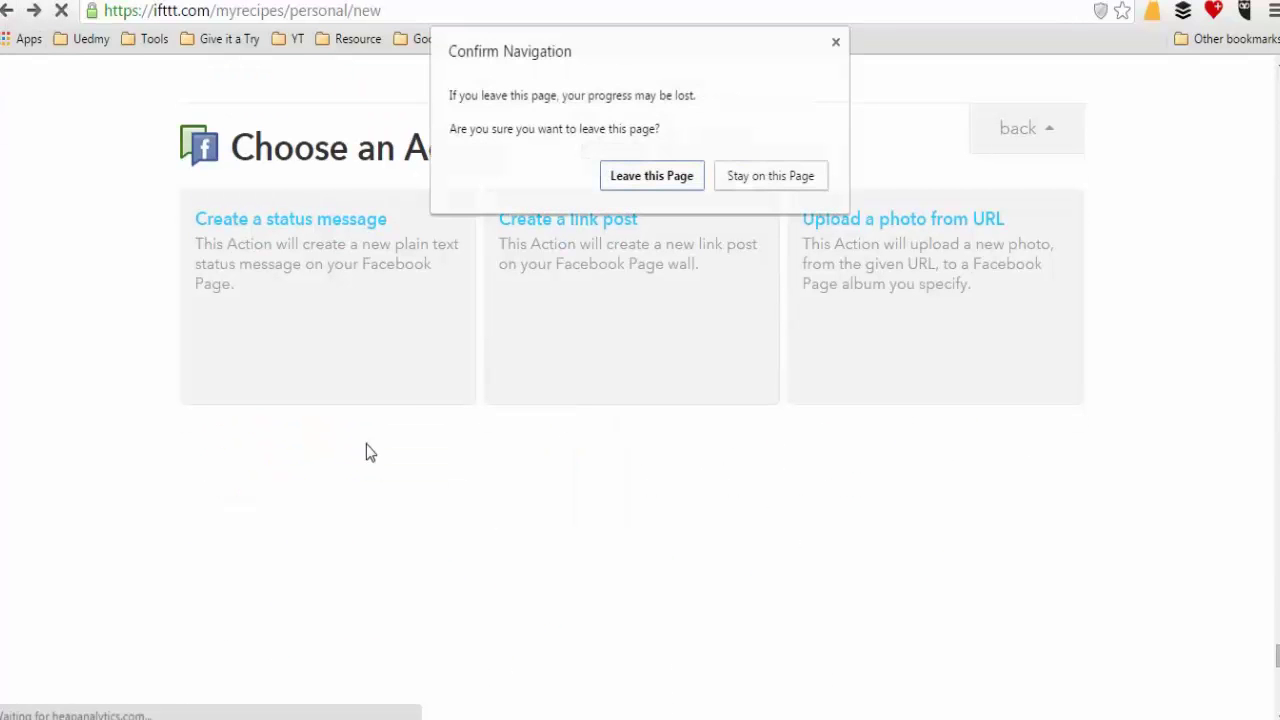
pyautogui.click(836, 45)
pyautogui.click(973, 129)
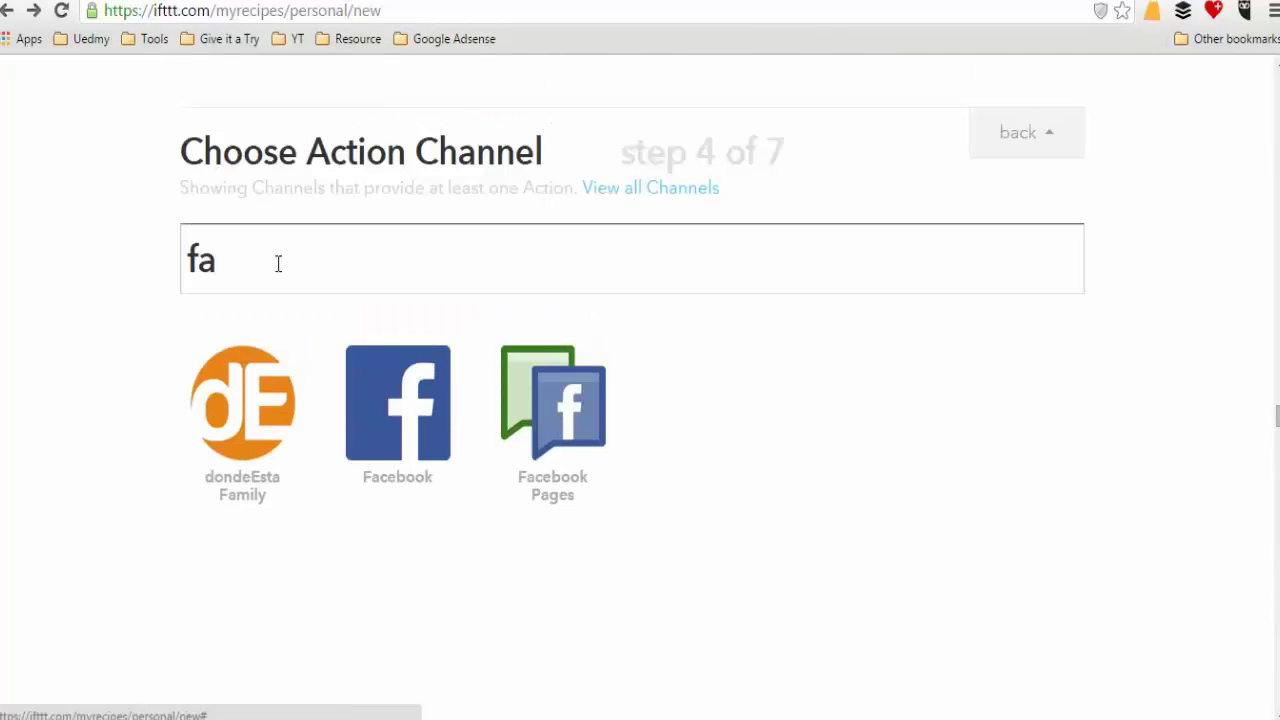
# Search the action channels for "li" and choose LinkedIn as the recipe's action channel
pyautogui.doubleClick(278, 263)
pyautogui.write('li')
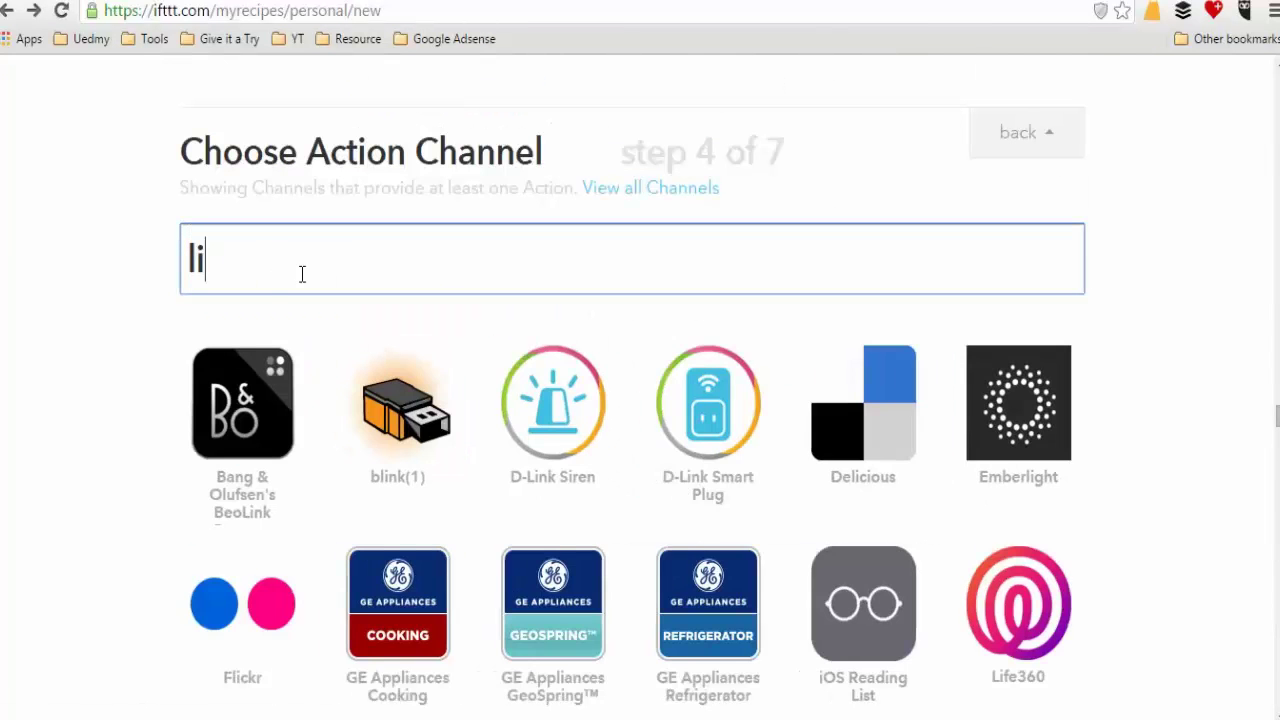
pyautogui.scroll(-4, 740, 455)
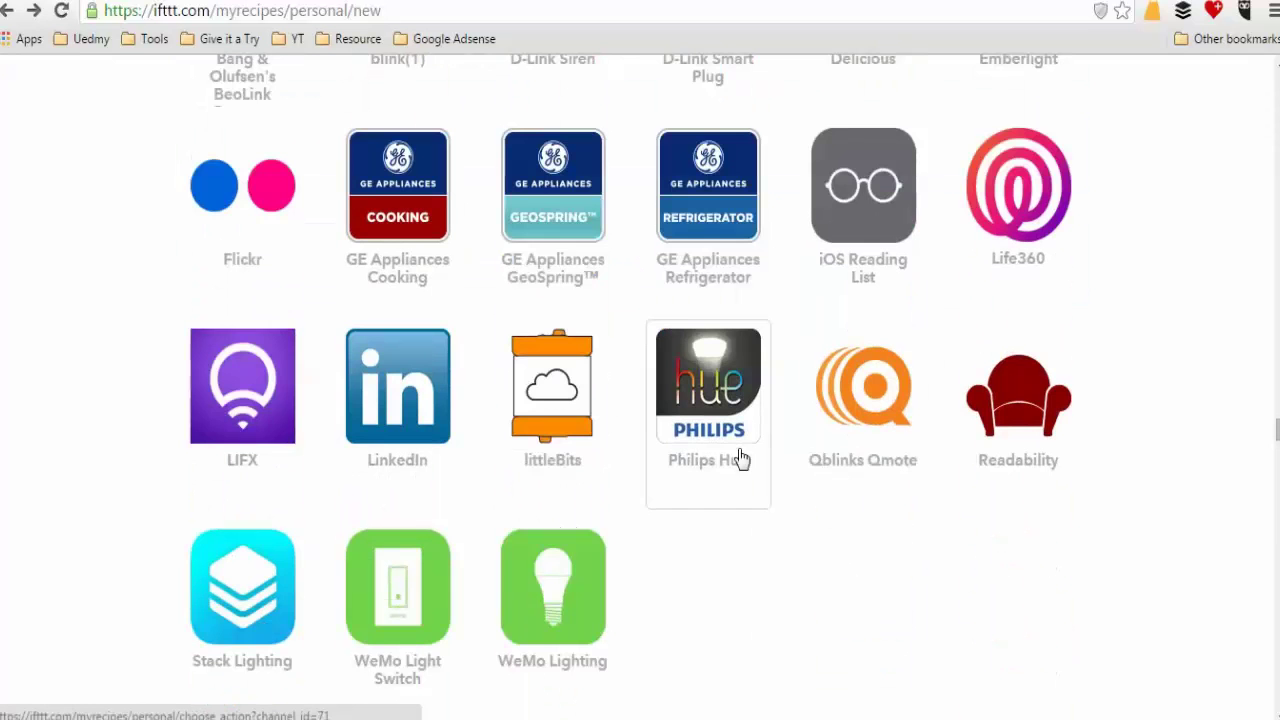
pyautogui.click(387, 416)
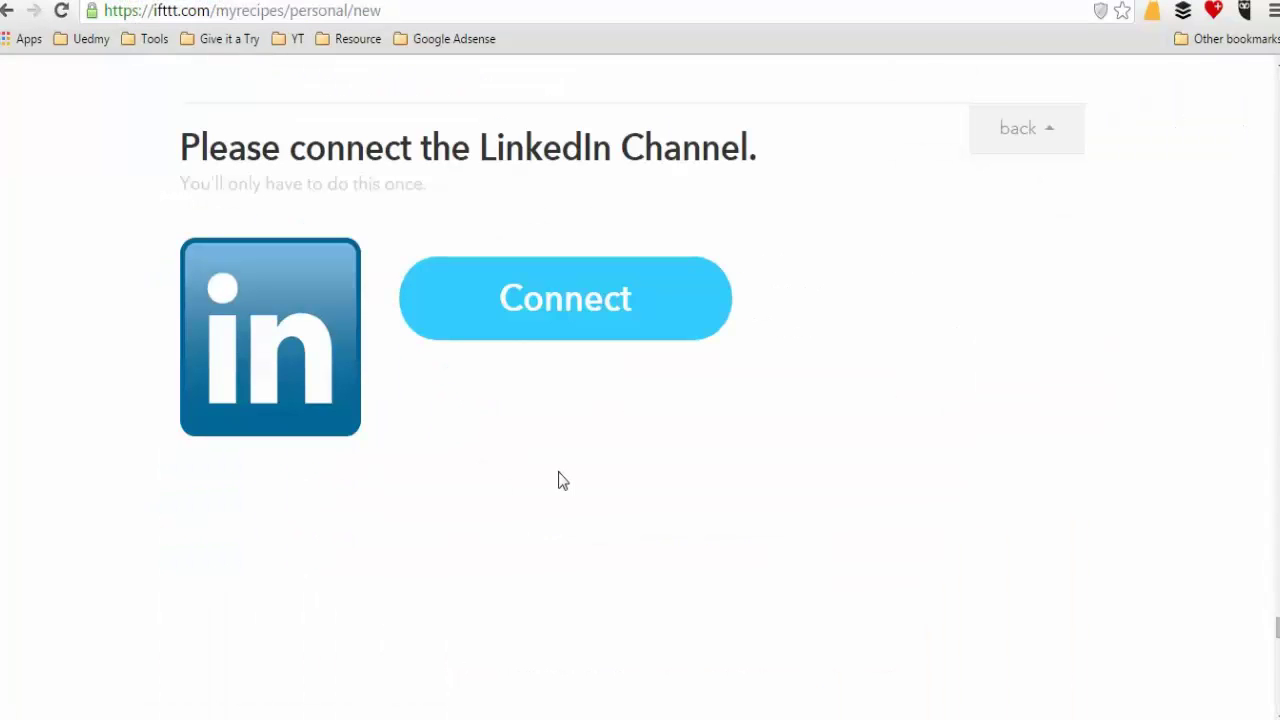
# Connect the LinkedIn channel by authorizing IFTTT's access to the LinkedIn account and finish the authorization
pyautogui.click(543, 328)
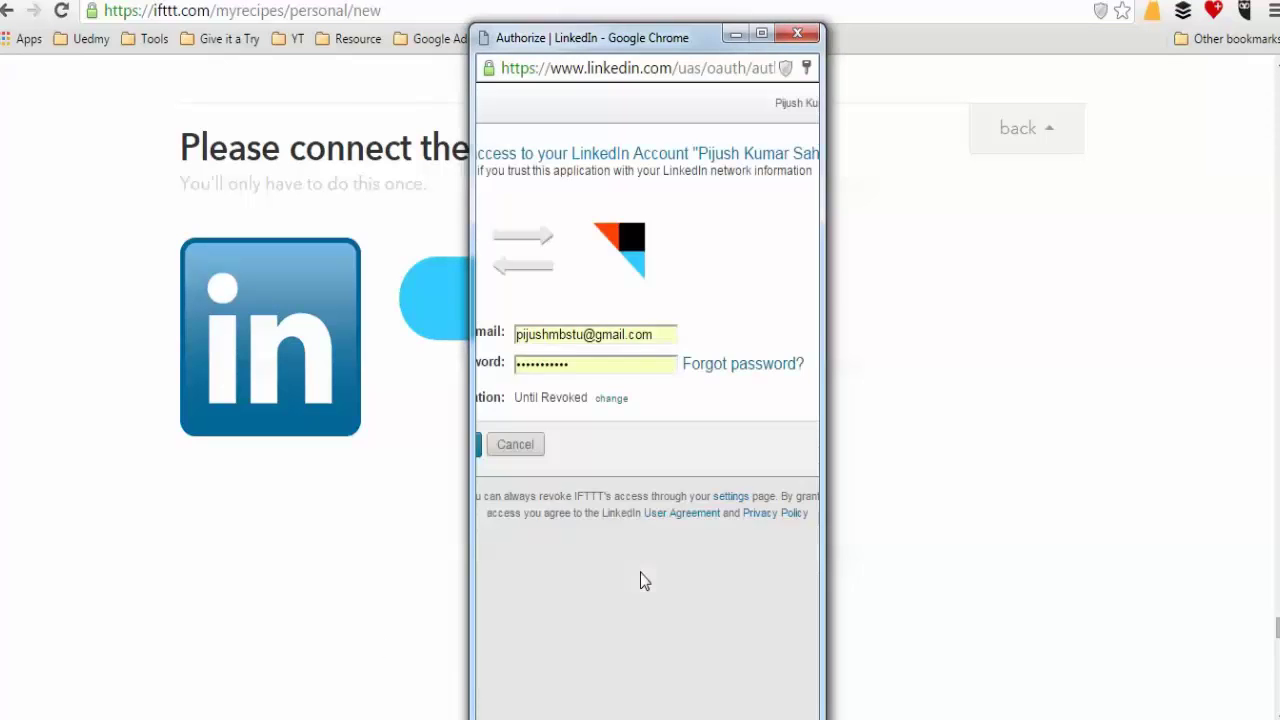
pyautogui.click(419, 546)
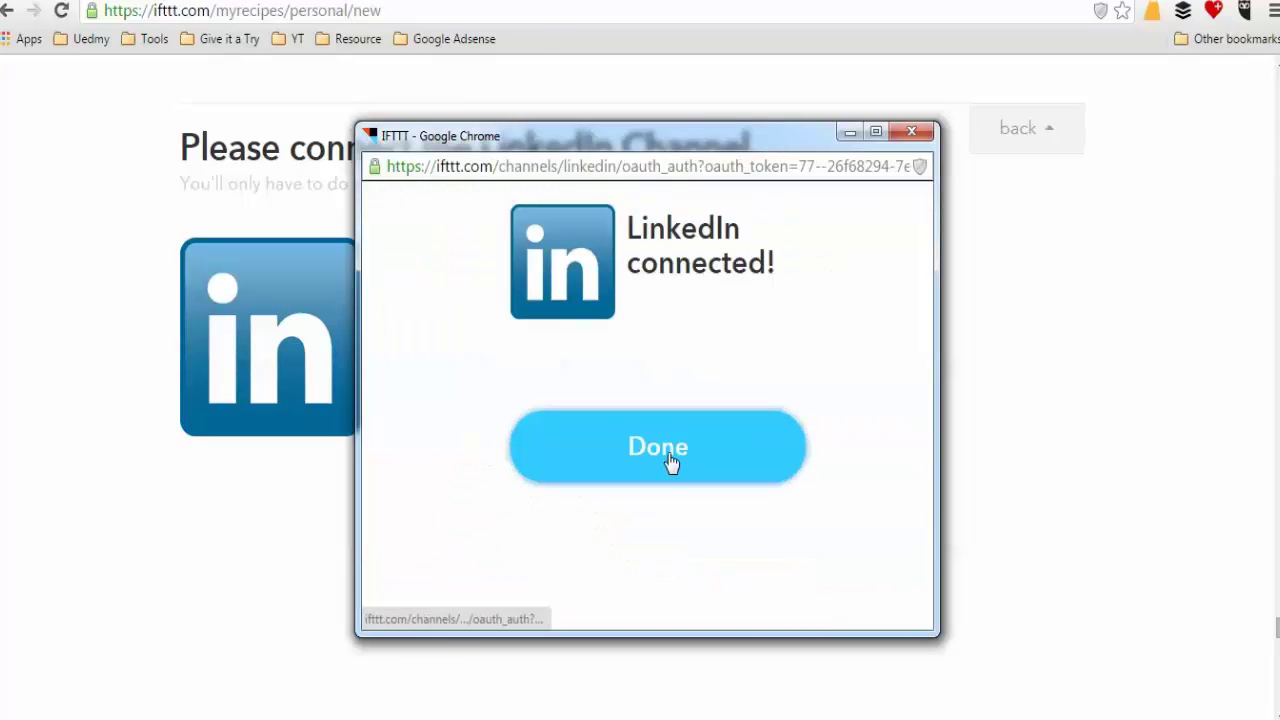
pyautogui.click(671, 461)
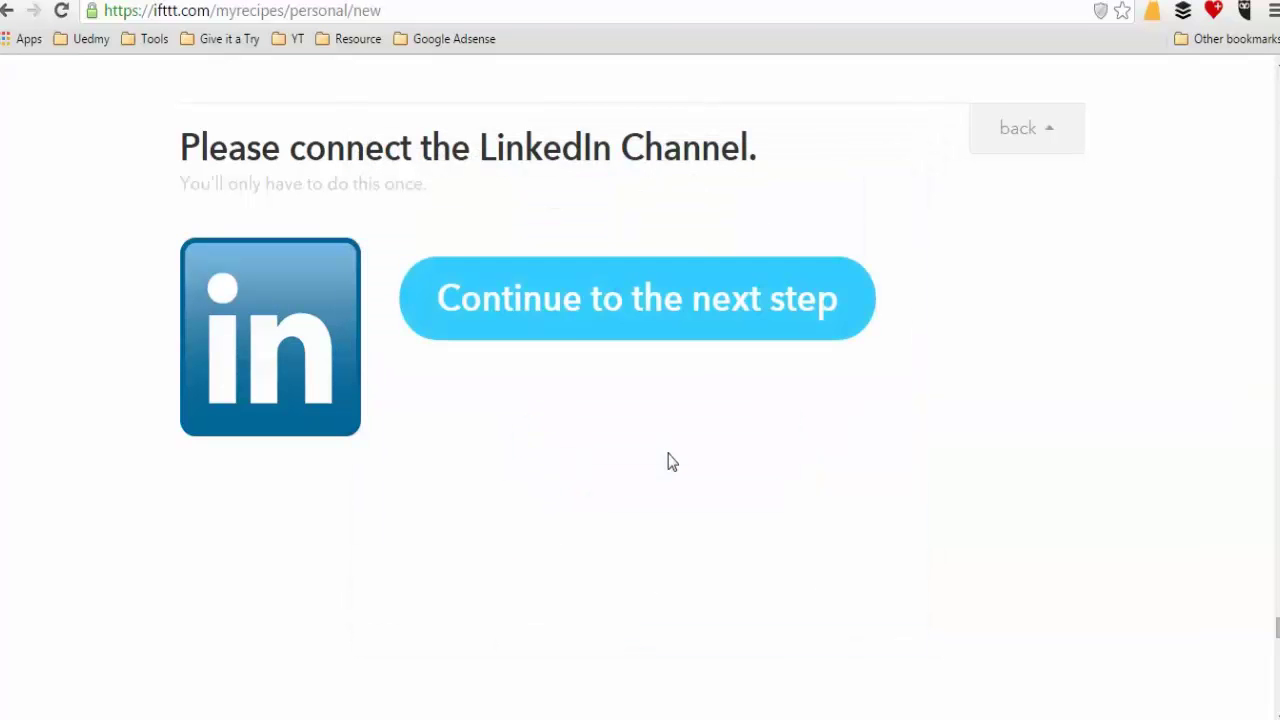
# Proceed to LinkedIn's "Share an update" action and create it with EntryTitle and EntryUrl as the status
pyautogui.click(576, 305)
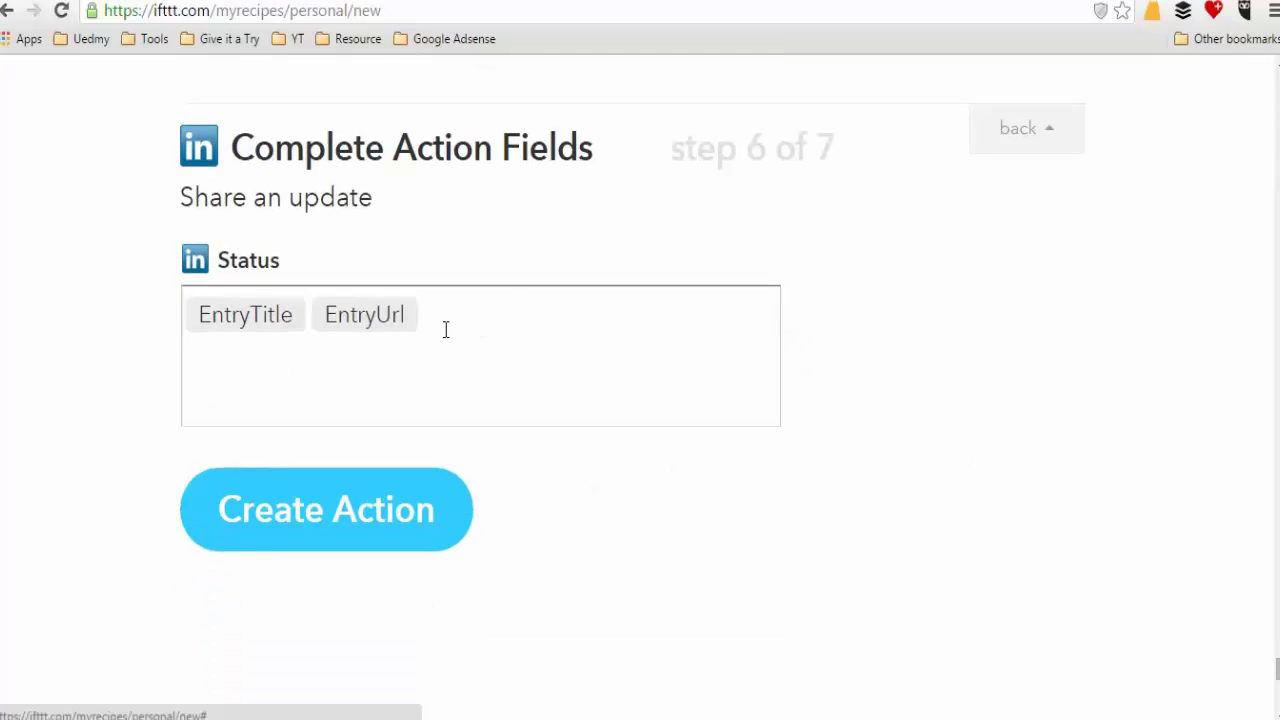
pyautogui.click(446, 330)
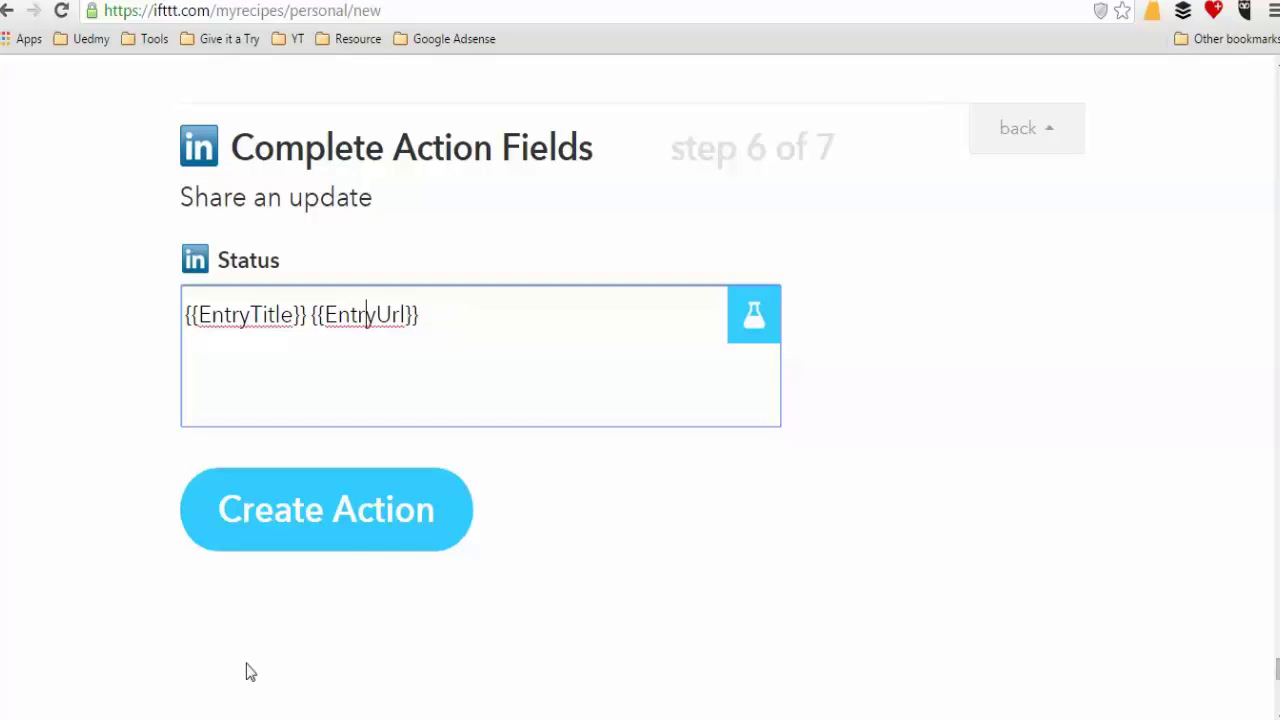
pyautogui.click(355, 540)
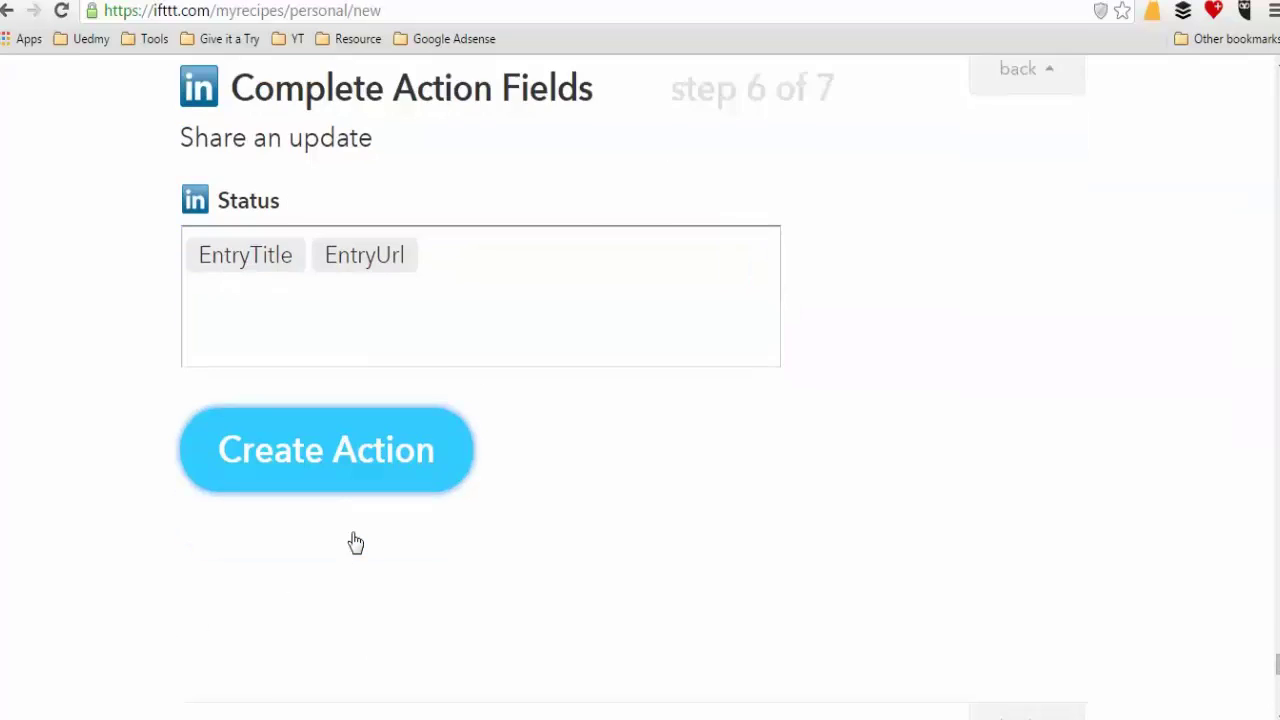
# Review the suggested recipe title and create the Feed-to-LinkedIn recipe with that title
pyautogui.moveTo(205, 592); pyautogui.dragTo(593, 640)
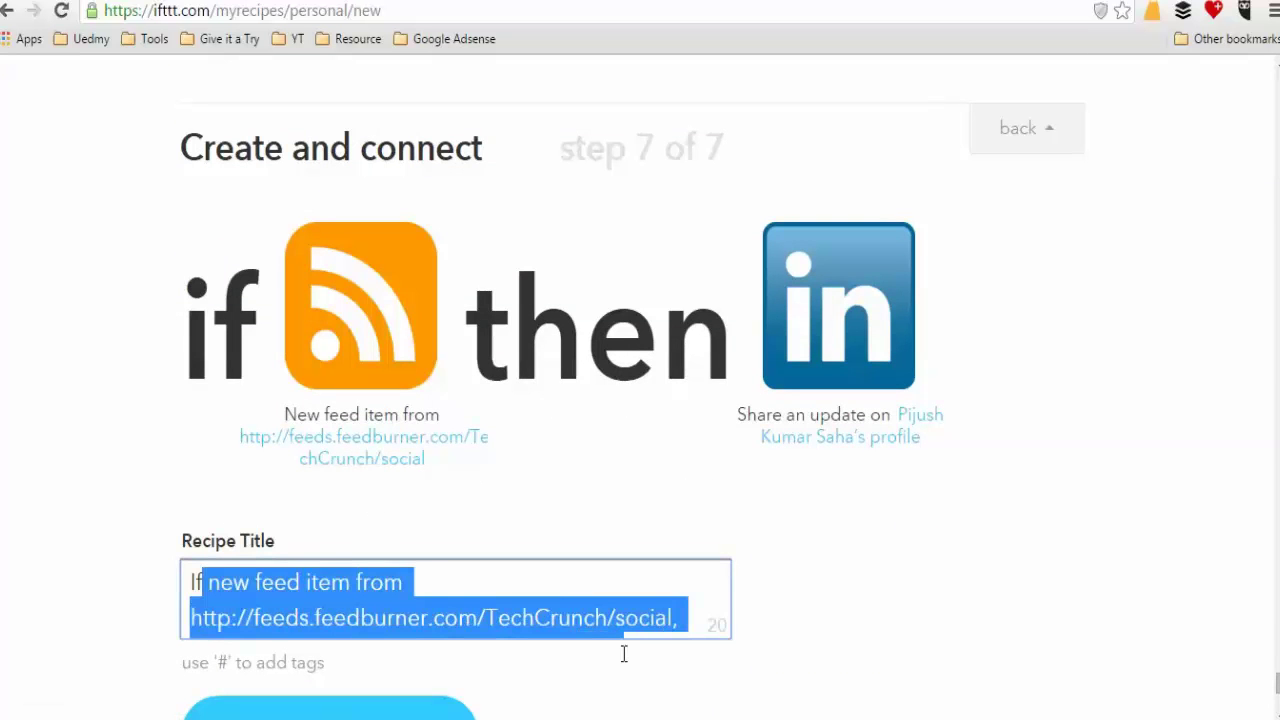
pyautogui.click(686, 614)
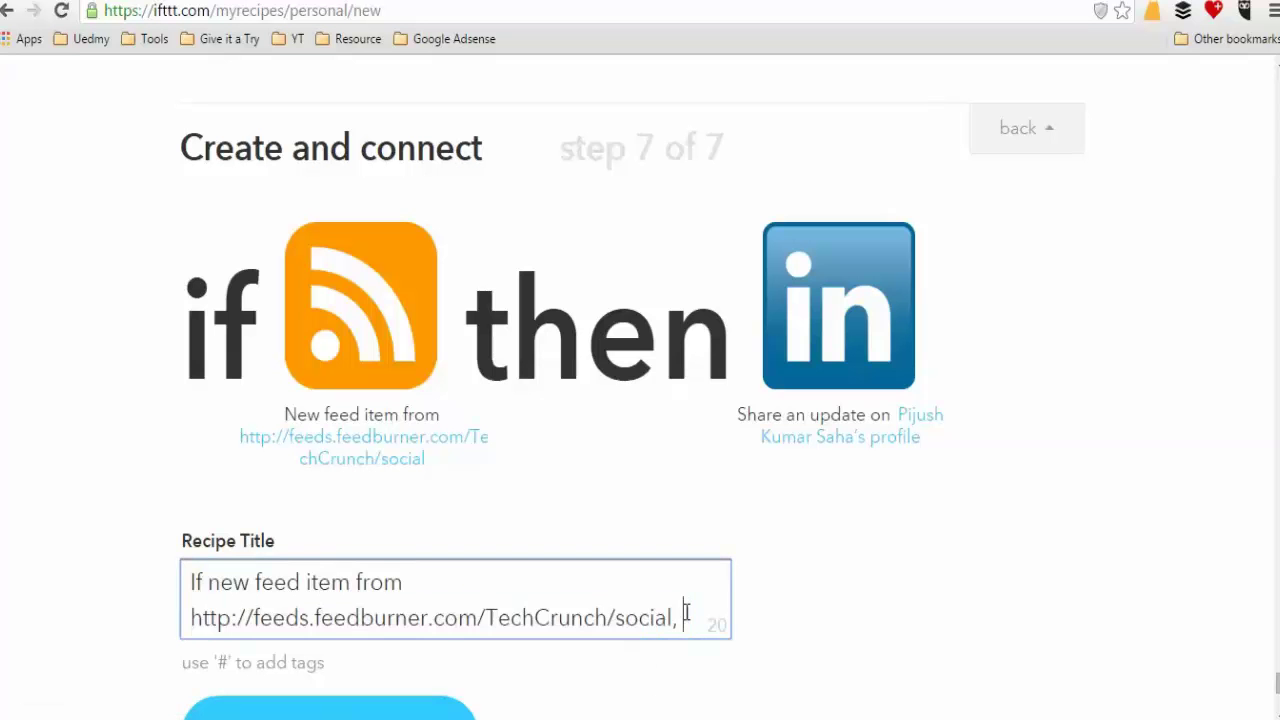
pyautogui.scroll(-1, 684, 612)
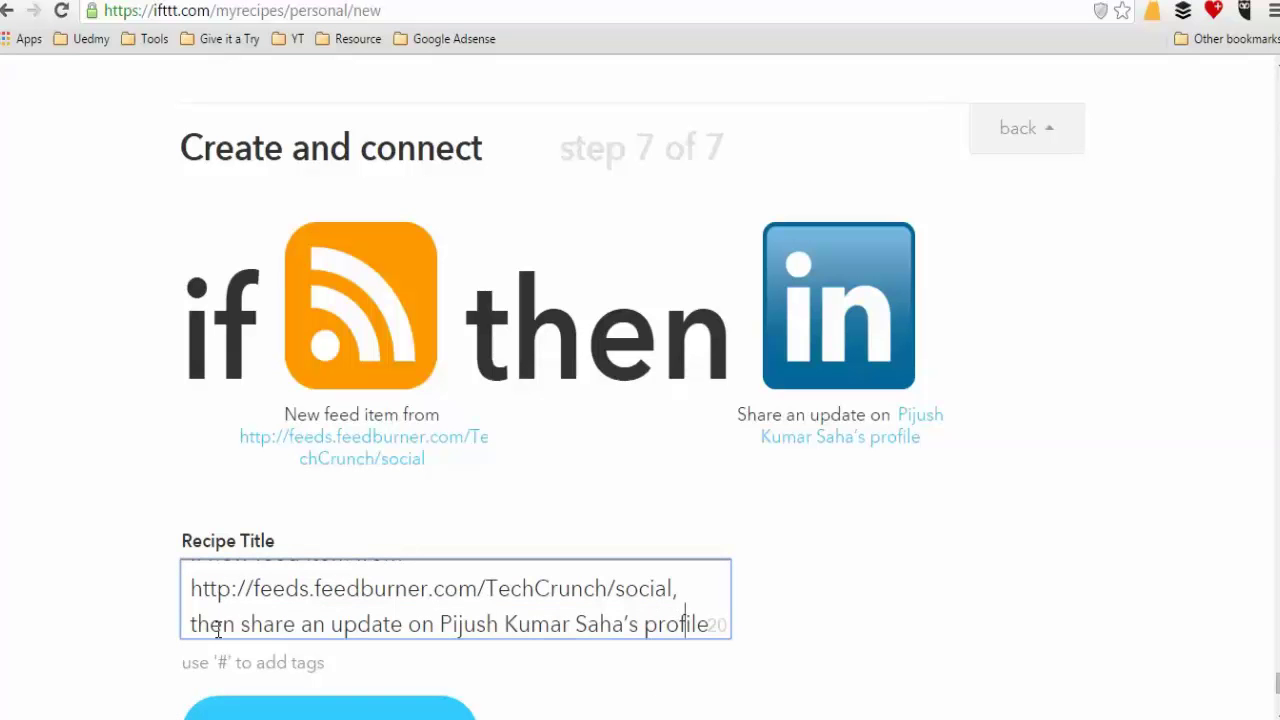
pyautogui.moveTo(370, 622); pyautogui.dragTo(726, 627)
pyautogui.click(720, 625)
pyautogui.scroll(-2, 440, 592)
pyautogui.click(271, 537)
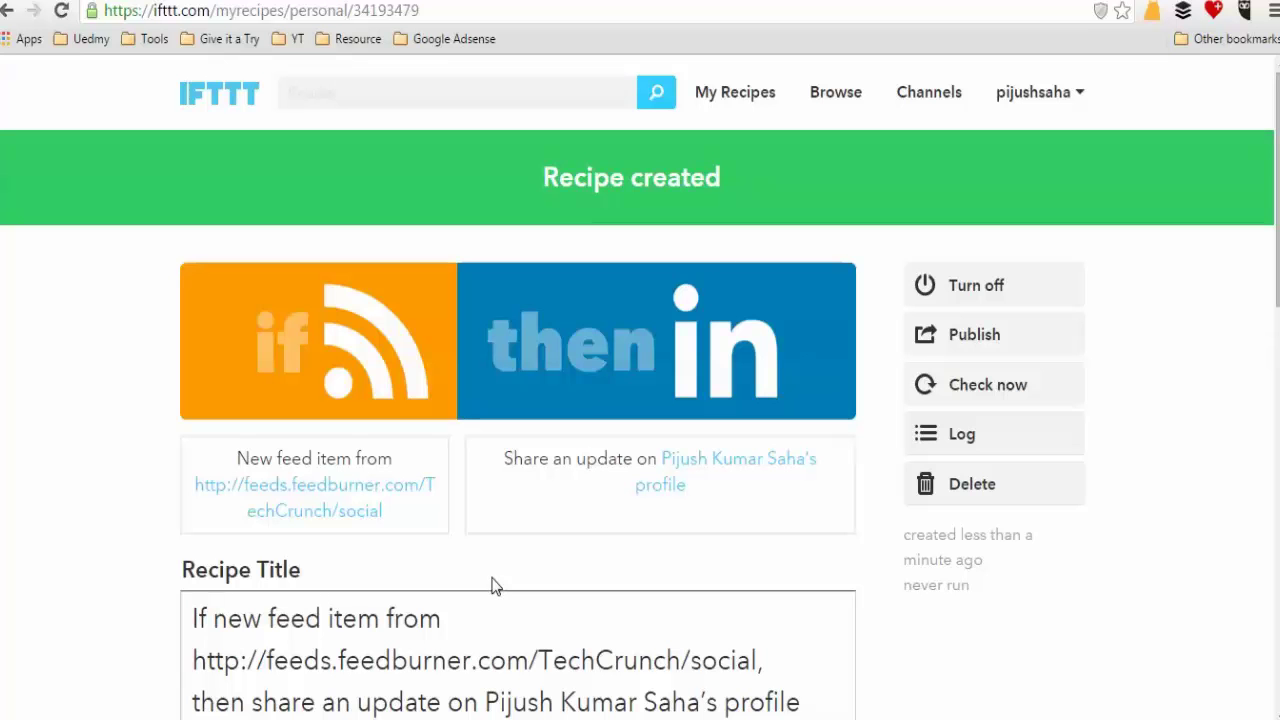
# Open My Recipes and look through the existing IF recipes, their trigger and action channels and their run history
pyautogui.click(729, 108)
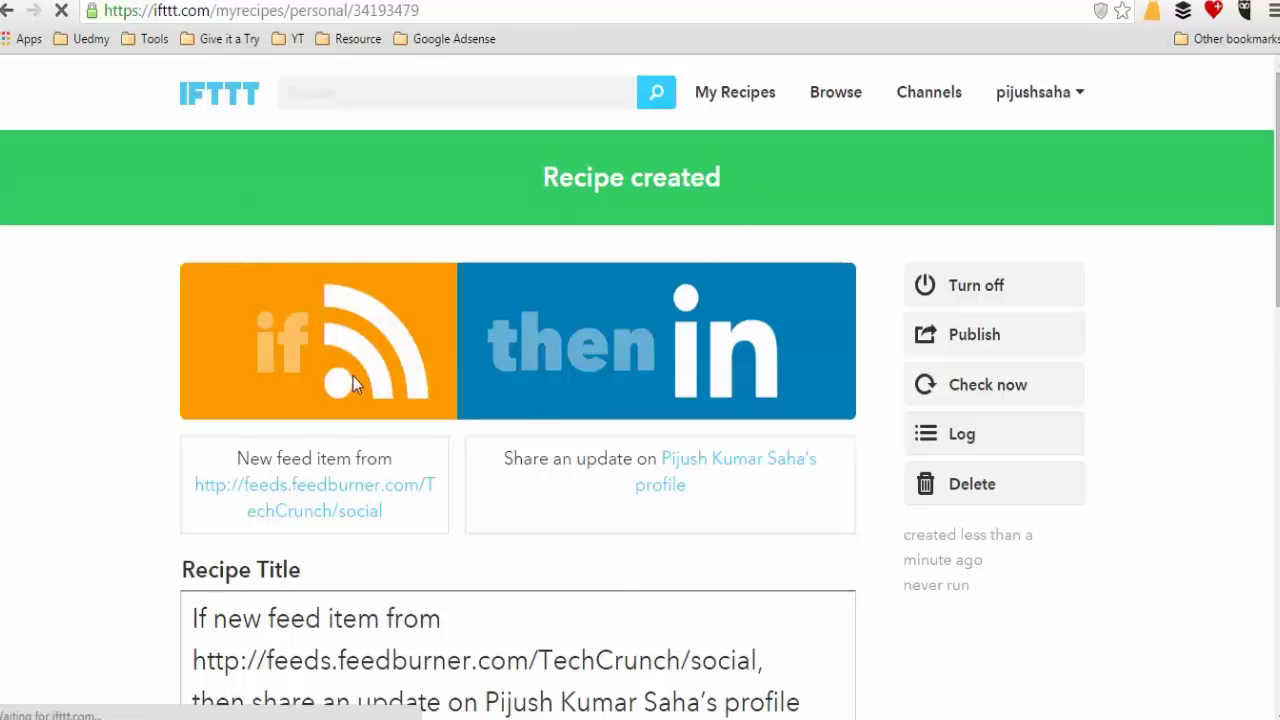
pyautogui.click(230, 14)
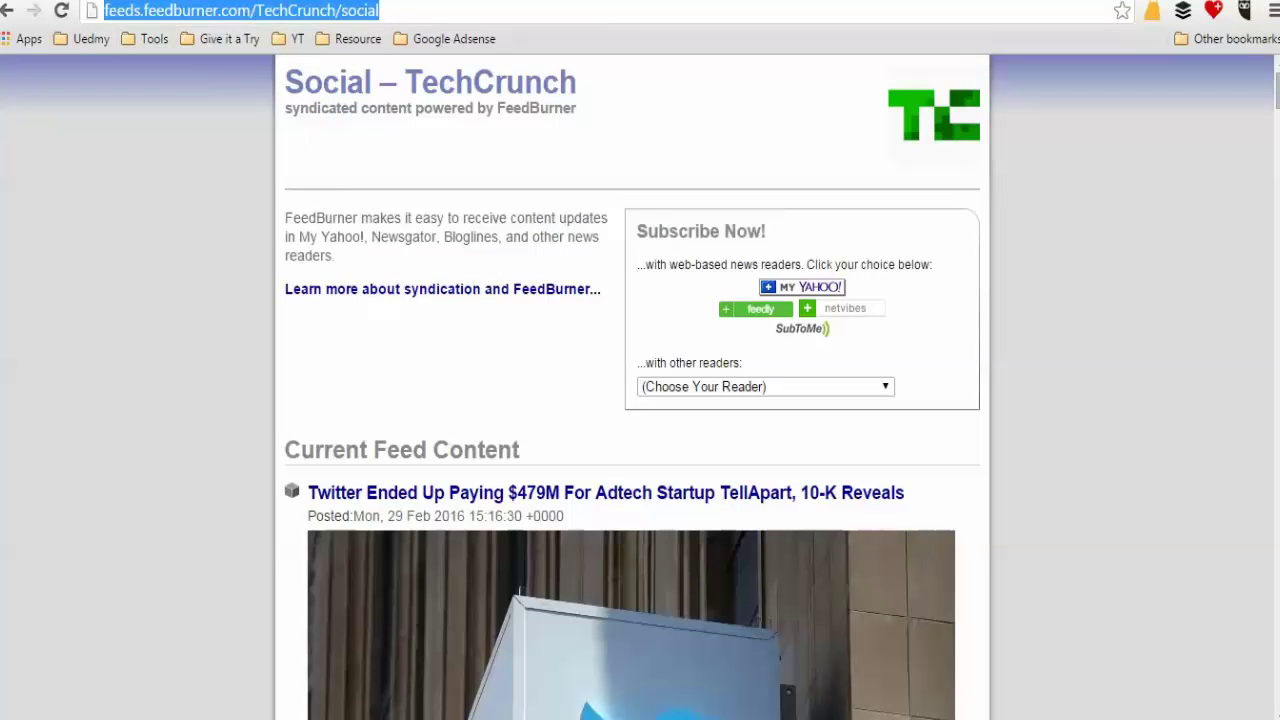
pyautogui.hotkey('ctrl', 'Tab')
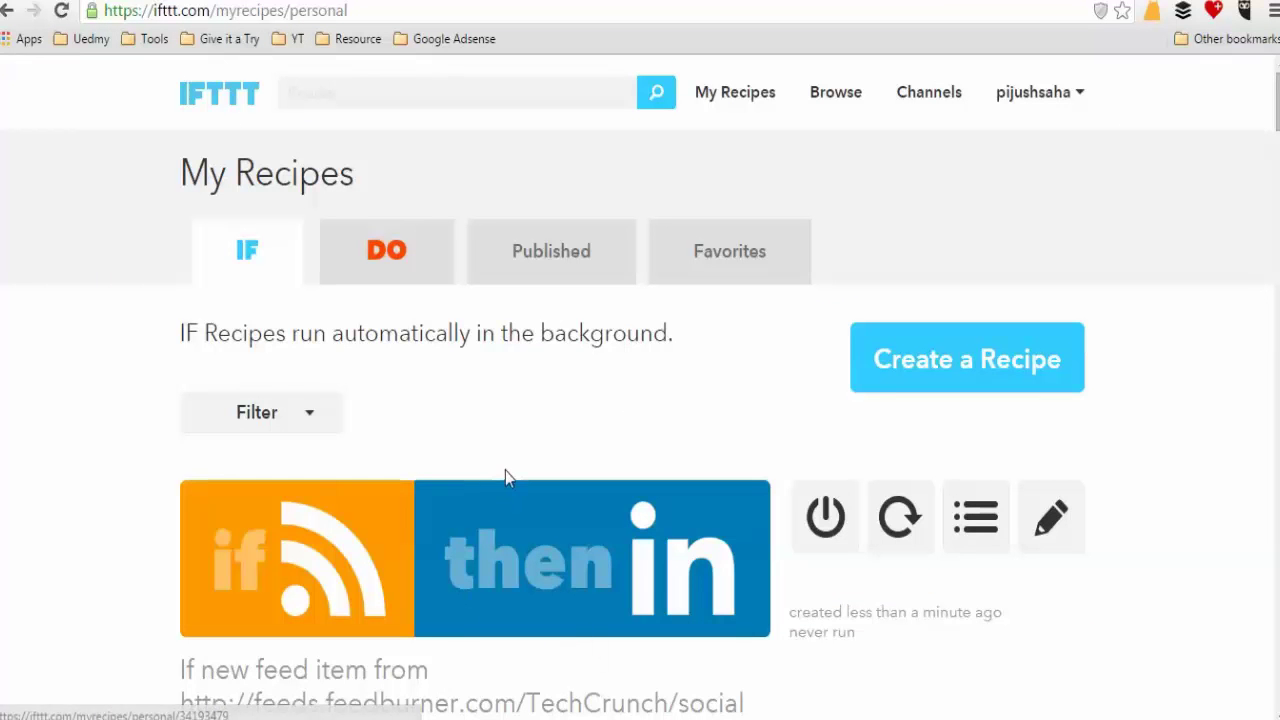
pyautogui.scroll(-6, 357, 567)
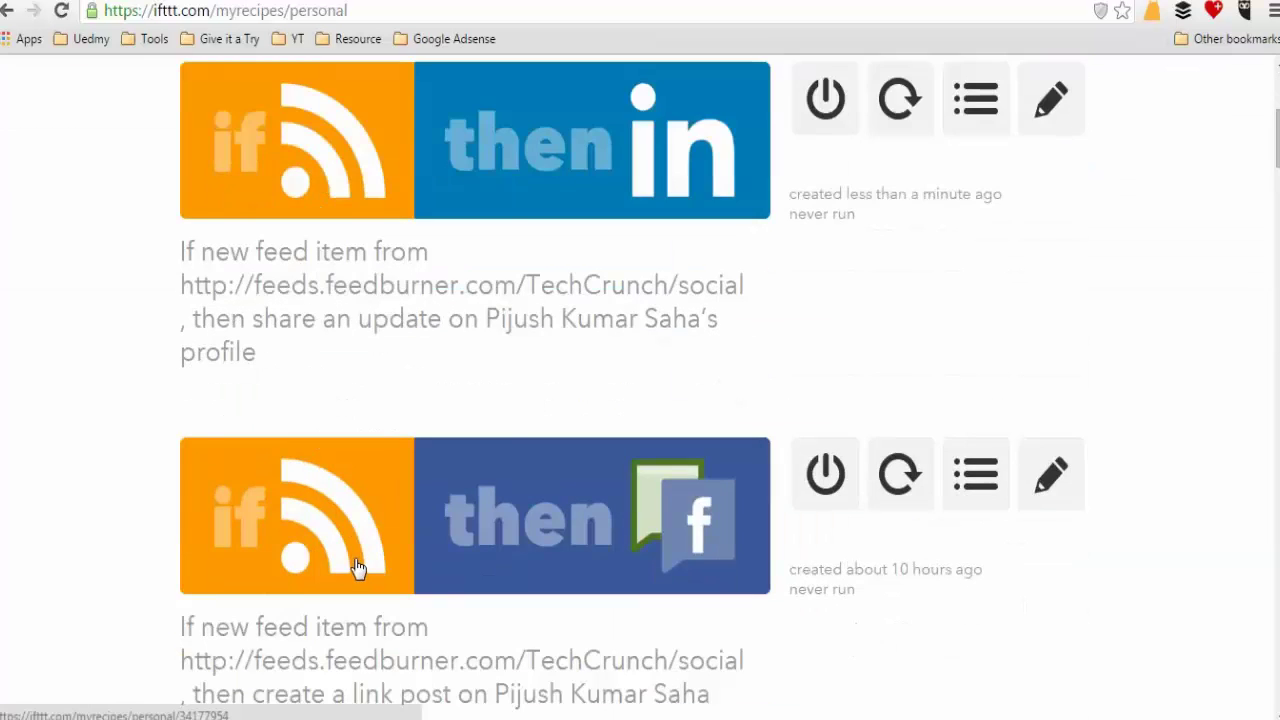
pyautogui.scroll(2, 357, 567)
pyautogui.scroll(-2, 360, 560)
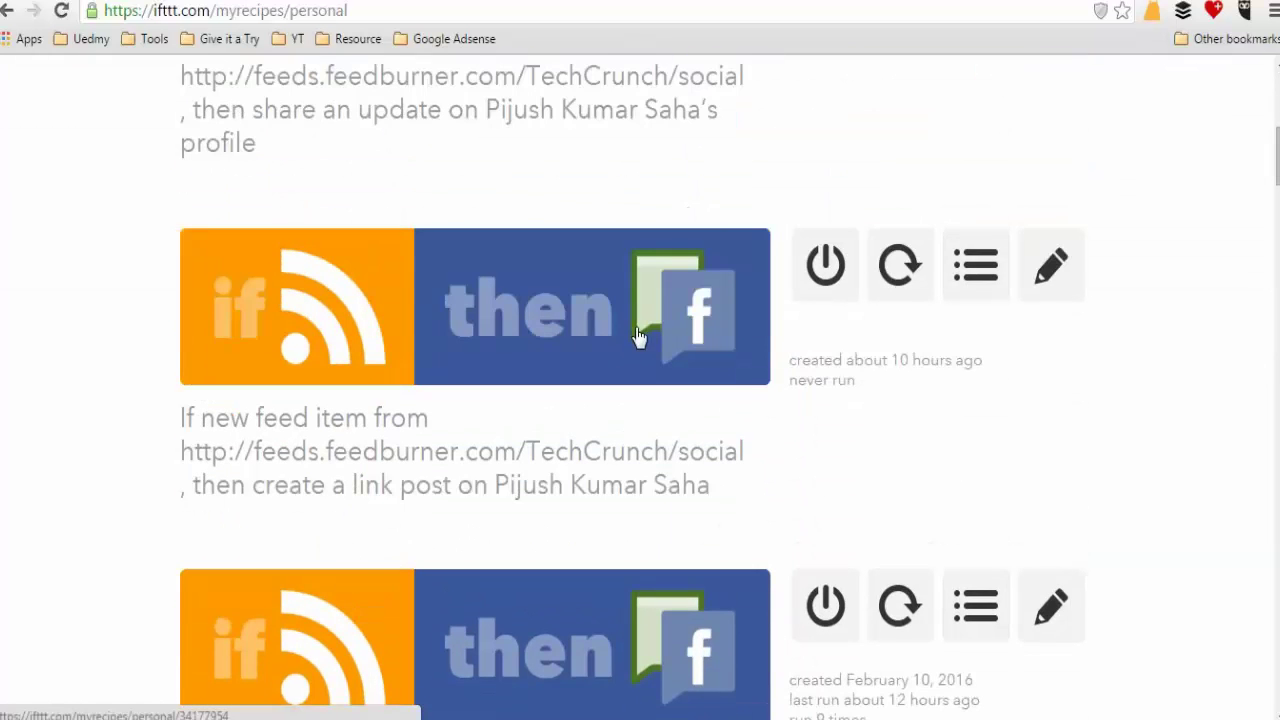
pyautogui.scroll(-1, 617, 380)
pyautogui.scroll(-1, 613, 397)
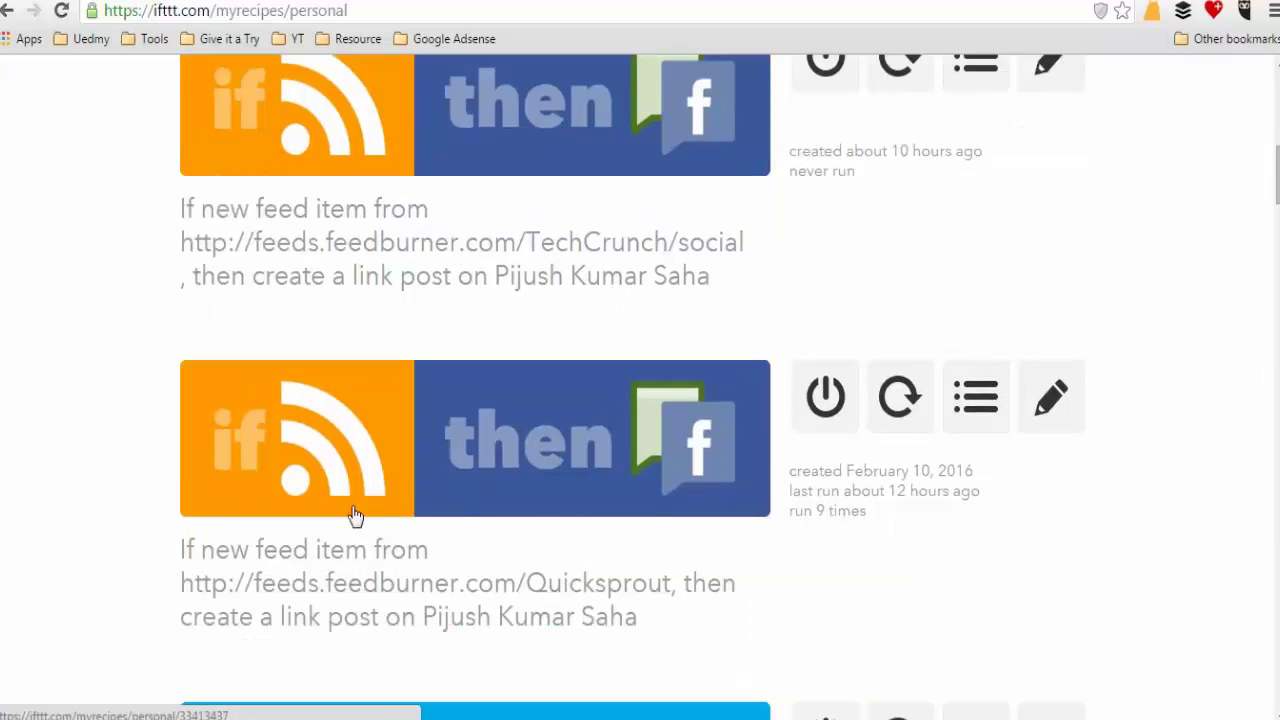
pyautogui.scroll(-2, 555, 475)
pyautogui.scroll(-2, 500, 488)
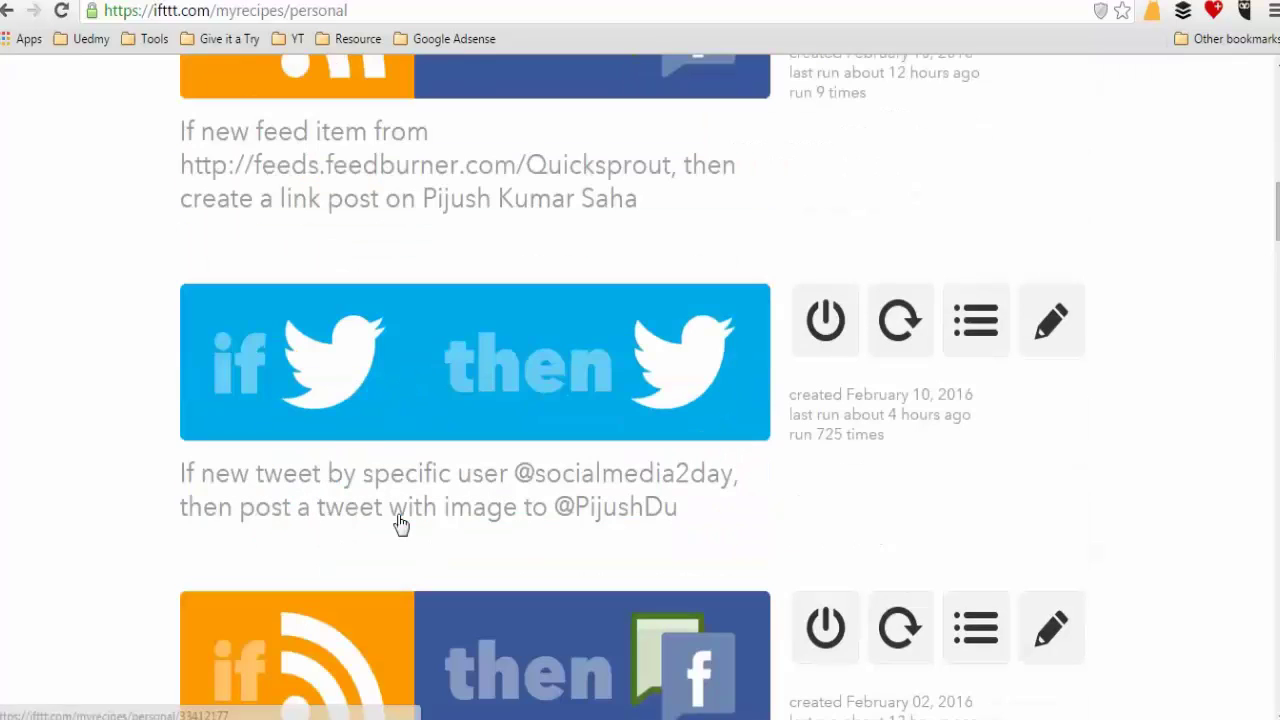
pyautogui.scroll(-3, 443, 497)
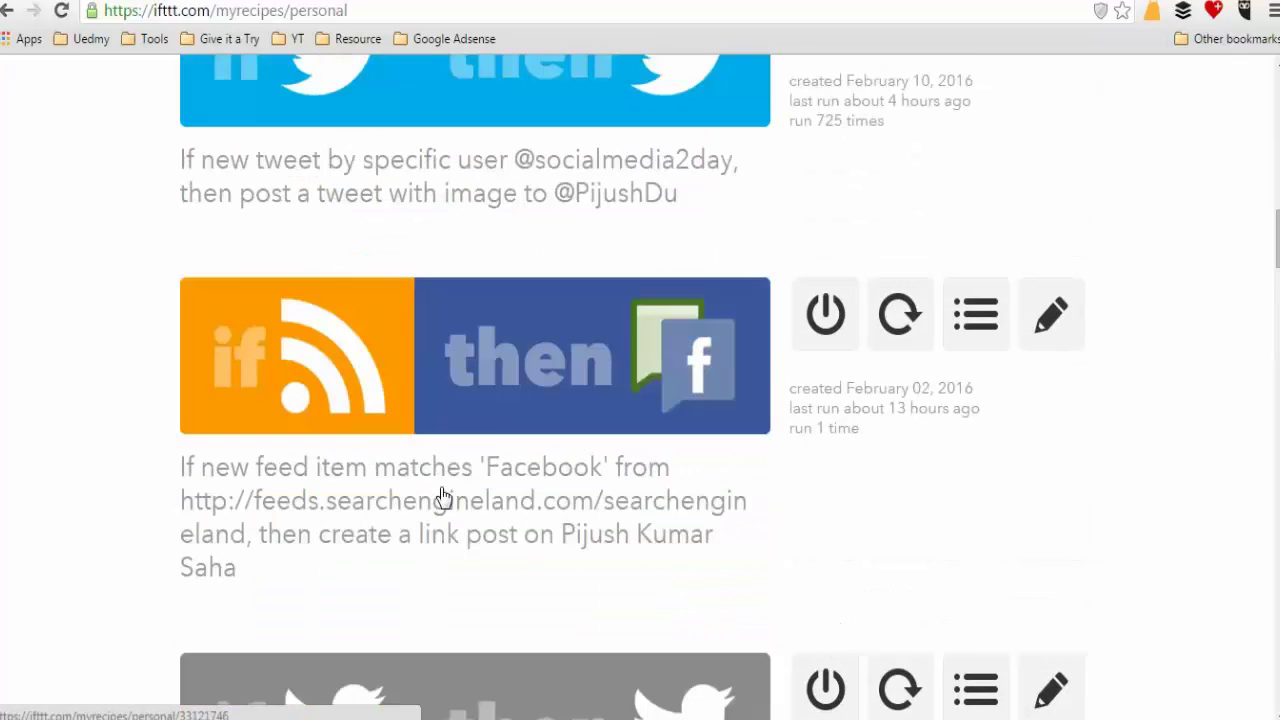
pyautogui.scroll(12, 337, 500)
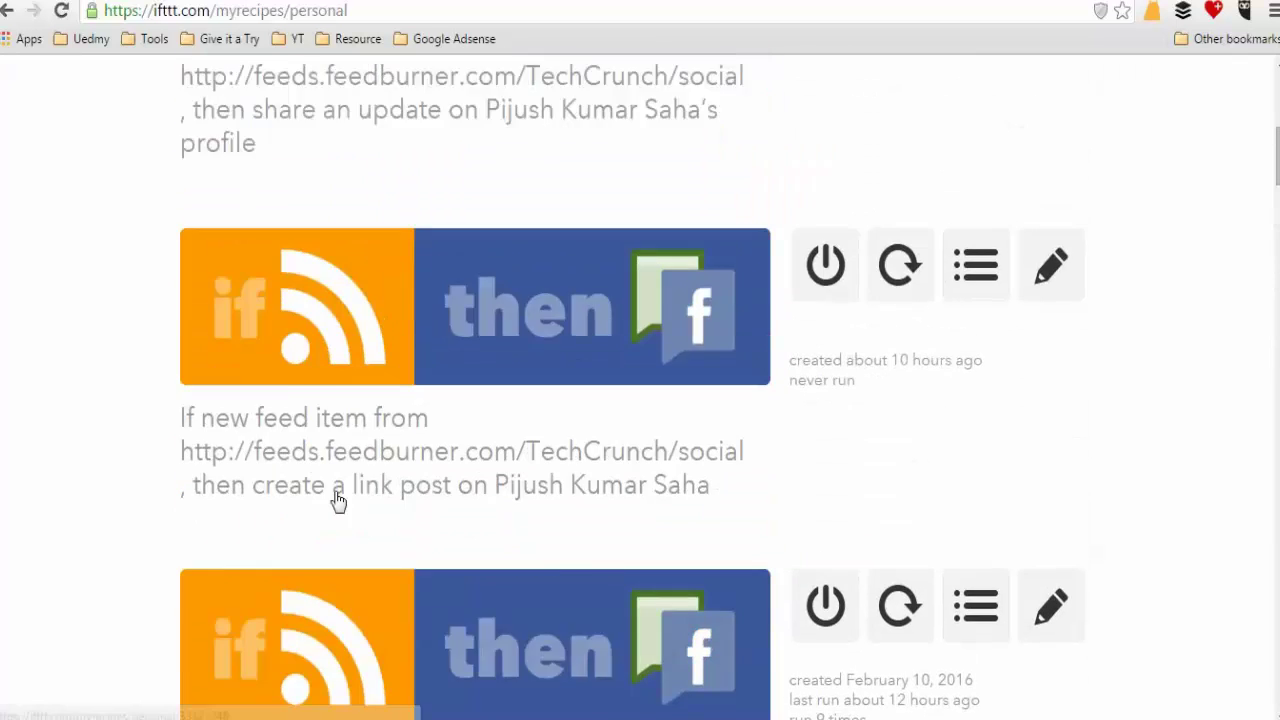
pyautogui.scroll(1, 335, 500)
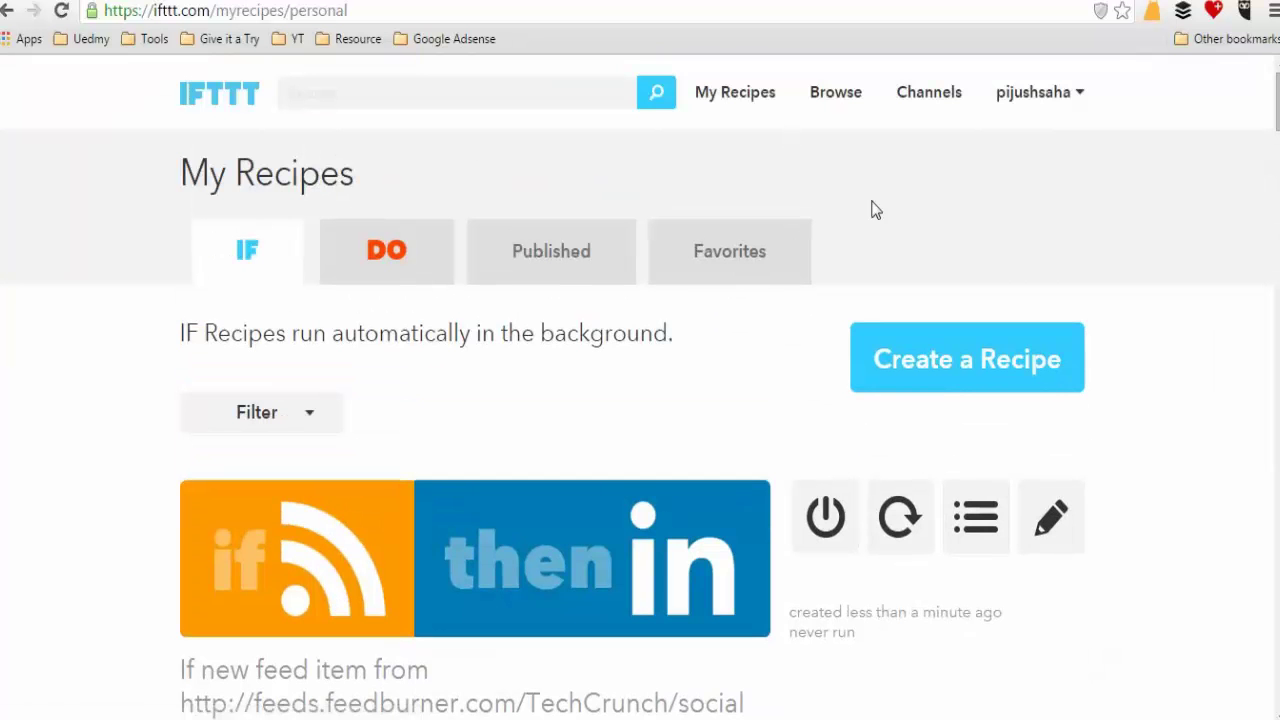
# Start a new recipe, find Facebook Pages by searching for "fa", and create its "New link post on page" trigger
pyautogui.click(950, 376)
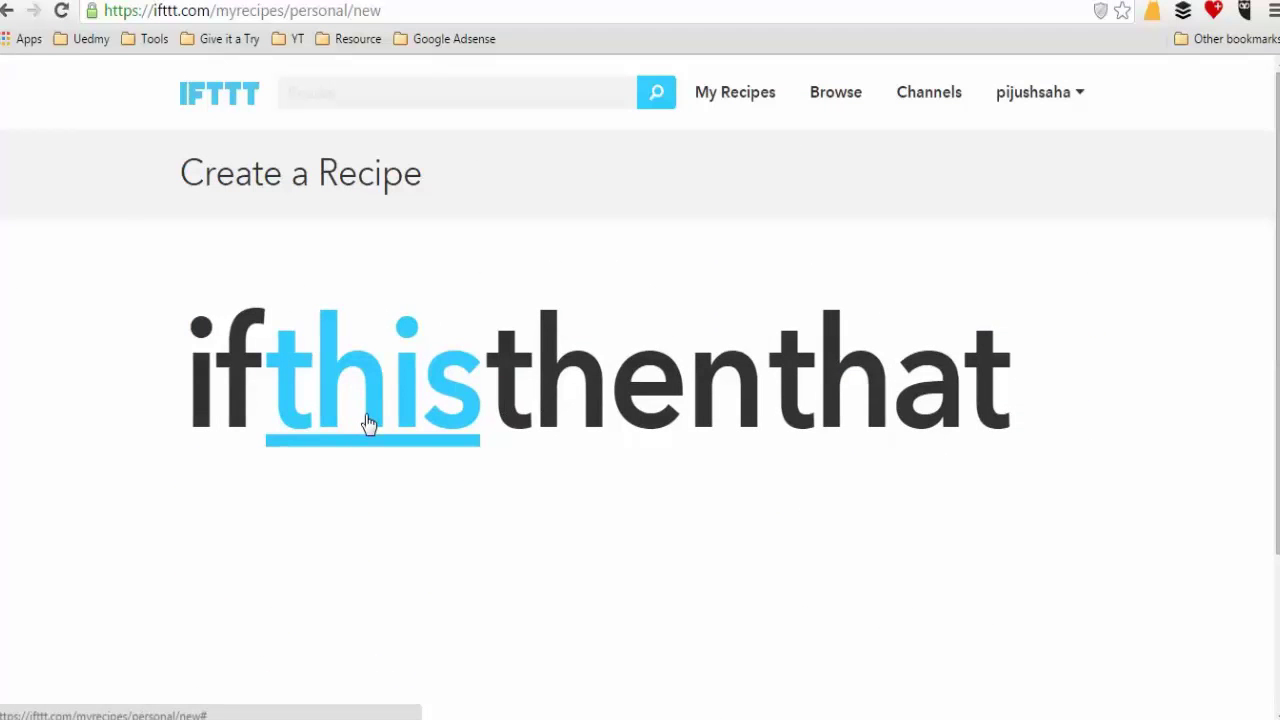
pyautogui.click(368, 422)
pyautogui.write('fa')
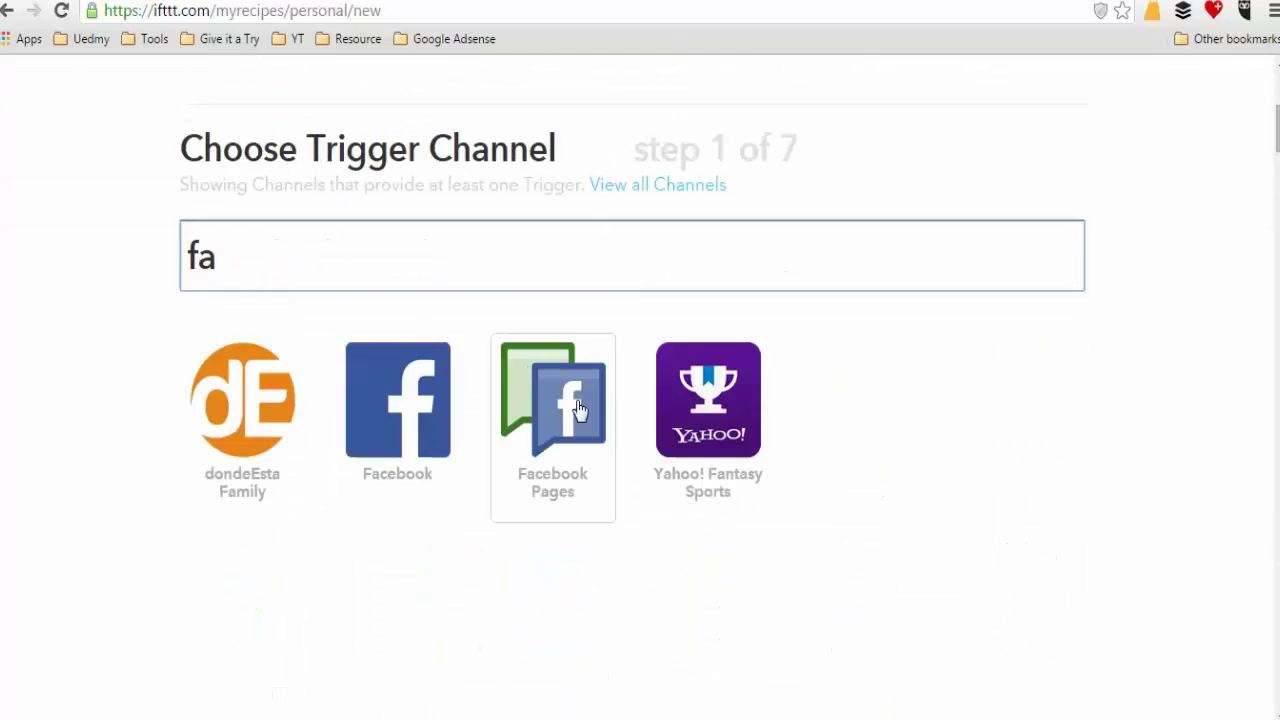
pyautogui.click(578, 410)
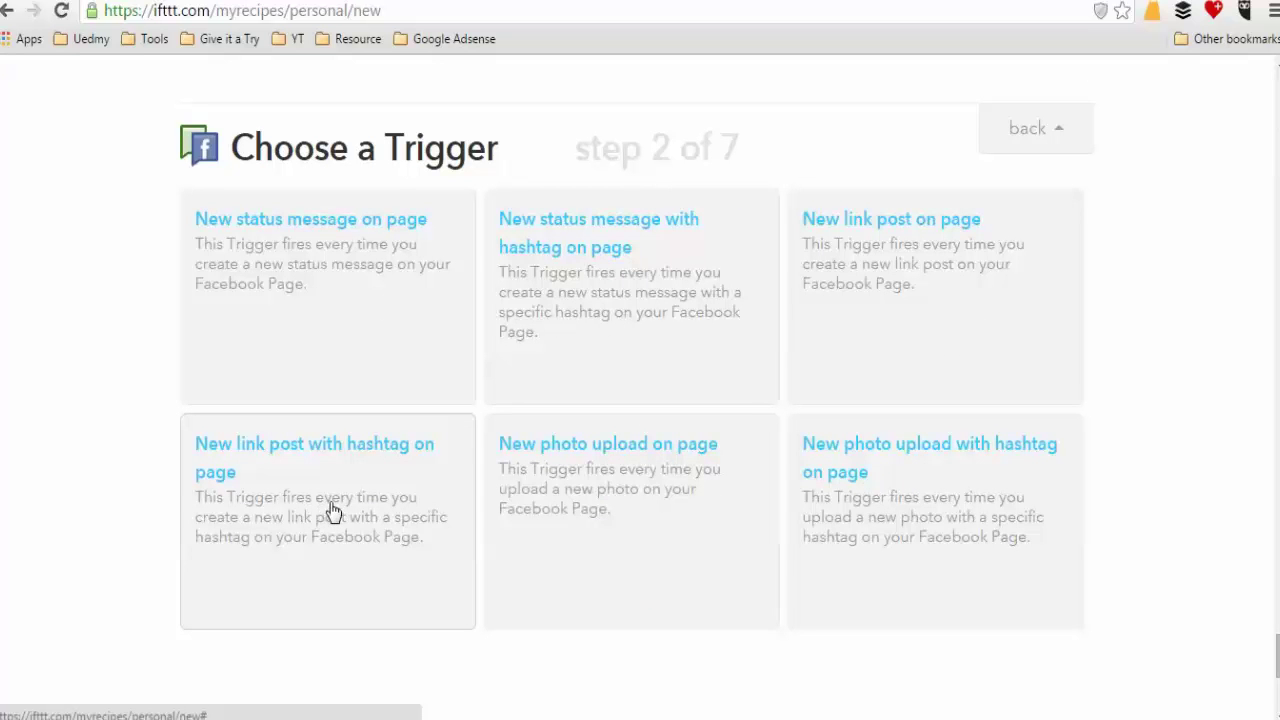
pyautogui.click(899, 297)
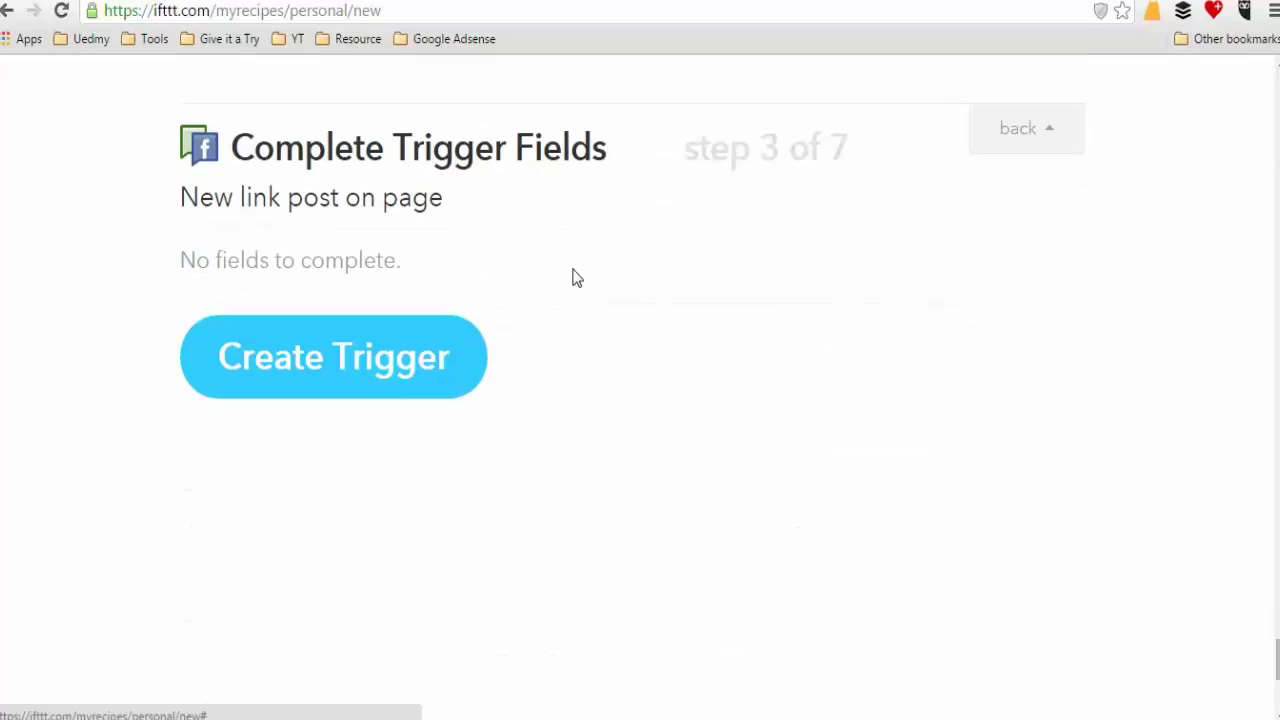
pyautogui.click(338, 388)
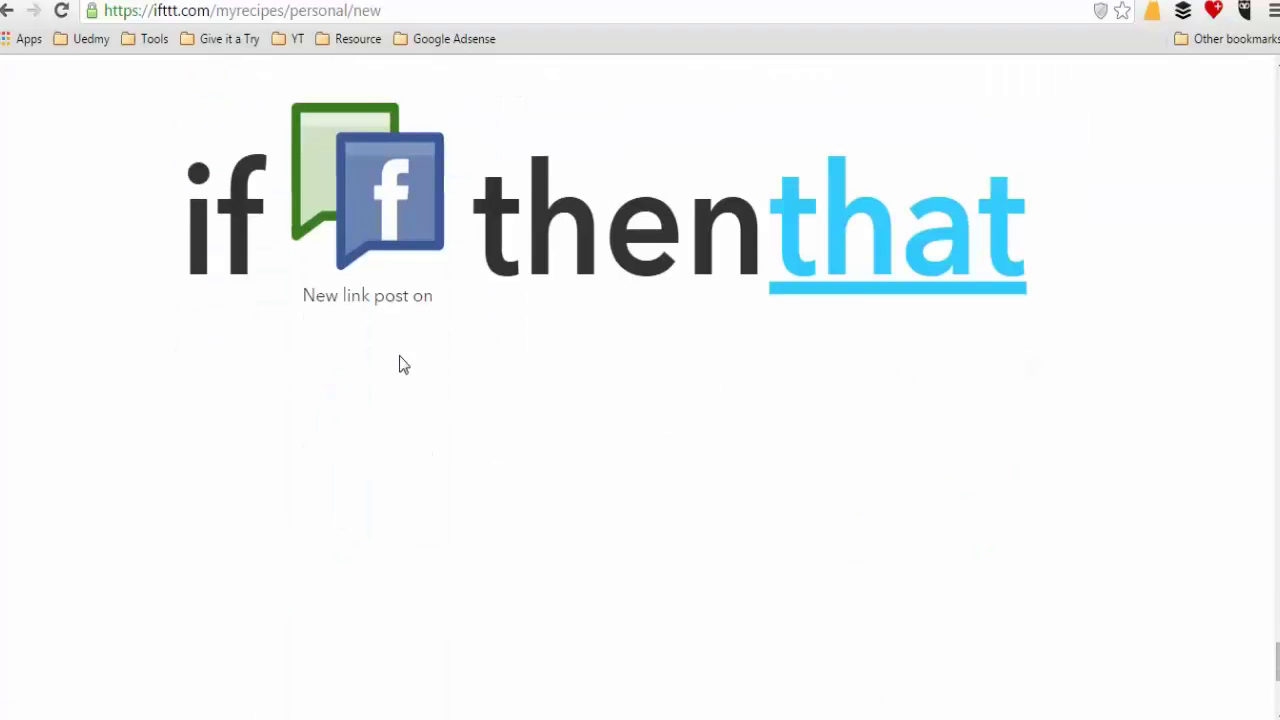
# Search the action channels for "pi" and choose Pinterest as the new recipe's action channel
pyautogui.click(868, 289)
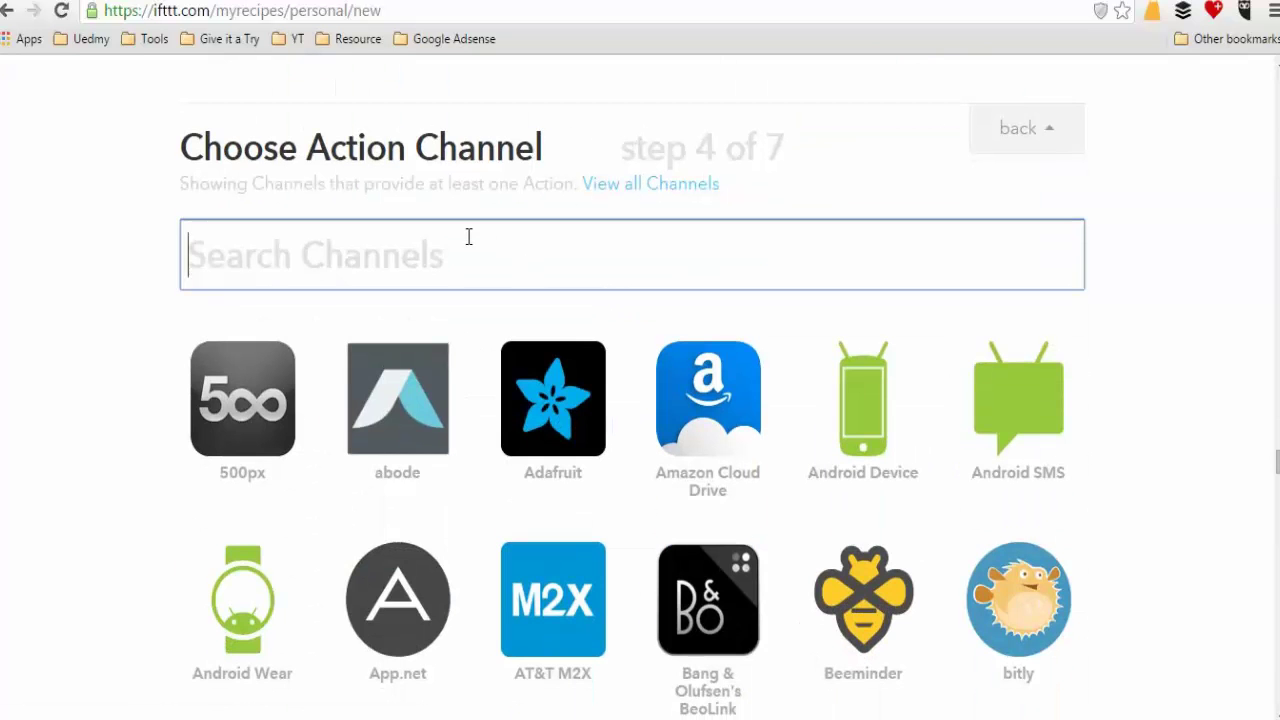
pyautogui.write('pi')
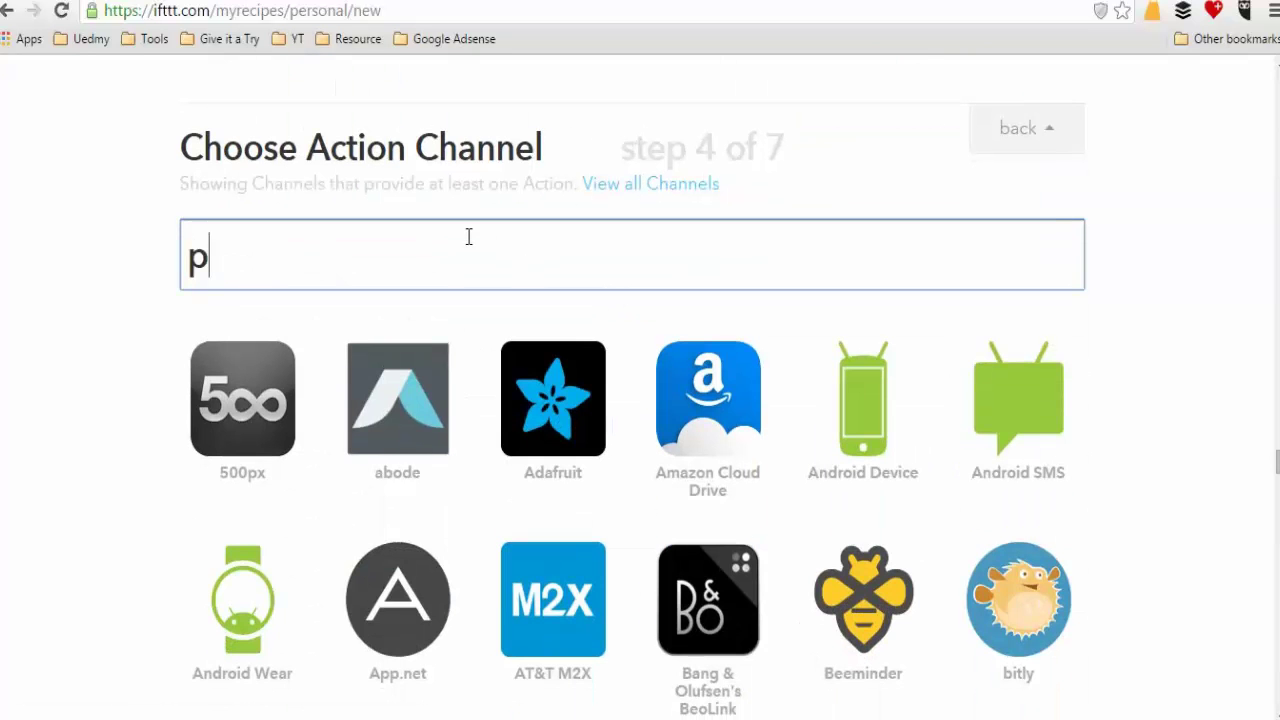
pyautogui.click(697, 428)
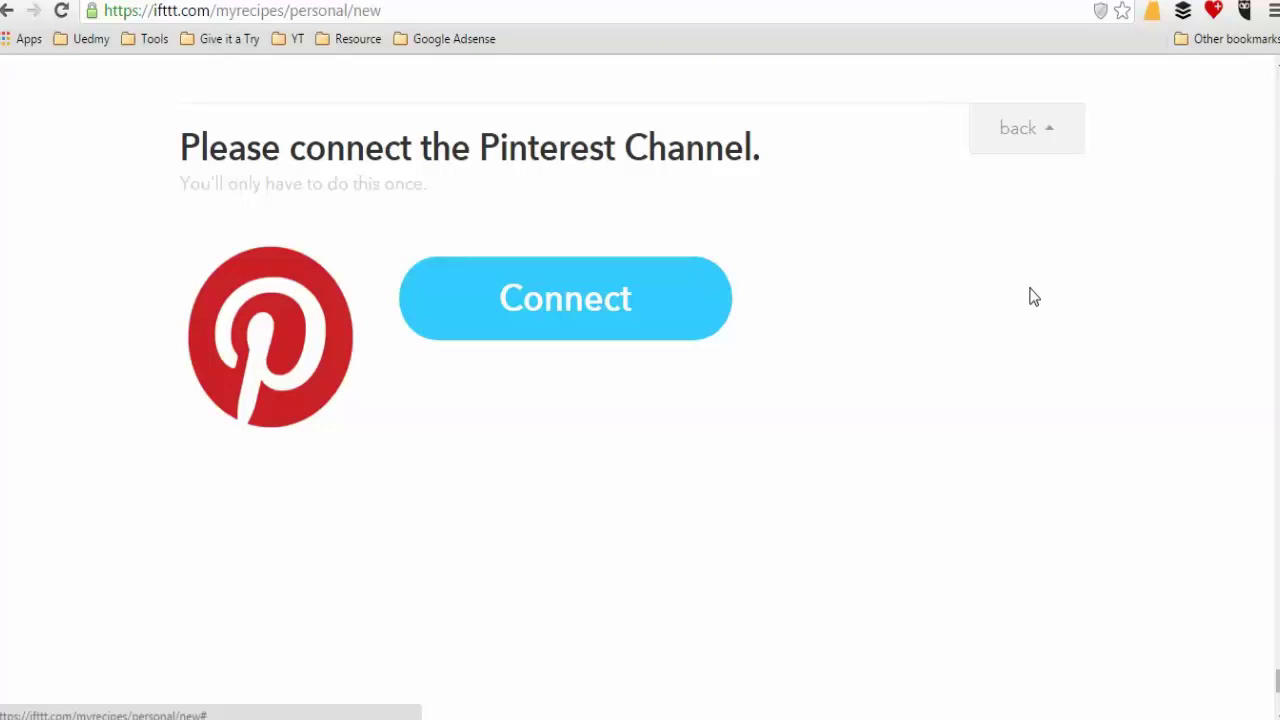
# Abandon the unfinished Facebook Pages-to-Pinterest recipe and load the ifttt.com home page, confirming that the recipe page is left
pyautogui.click(1009, 137)
pyautogui.moveTo(215, 12); pyautogui.dragTo(486, 11)
pyautogui.press('BackSpace')
pyautogui.press('Return')
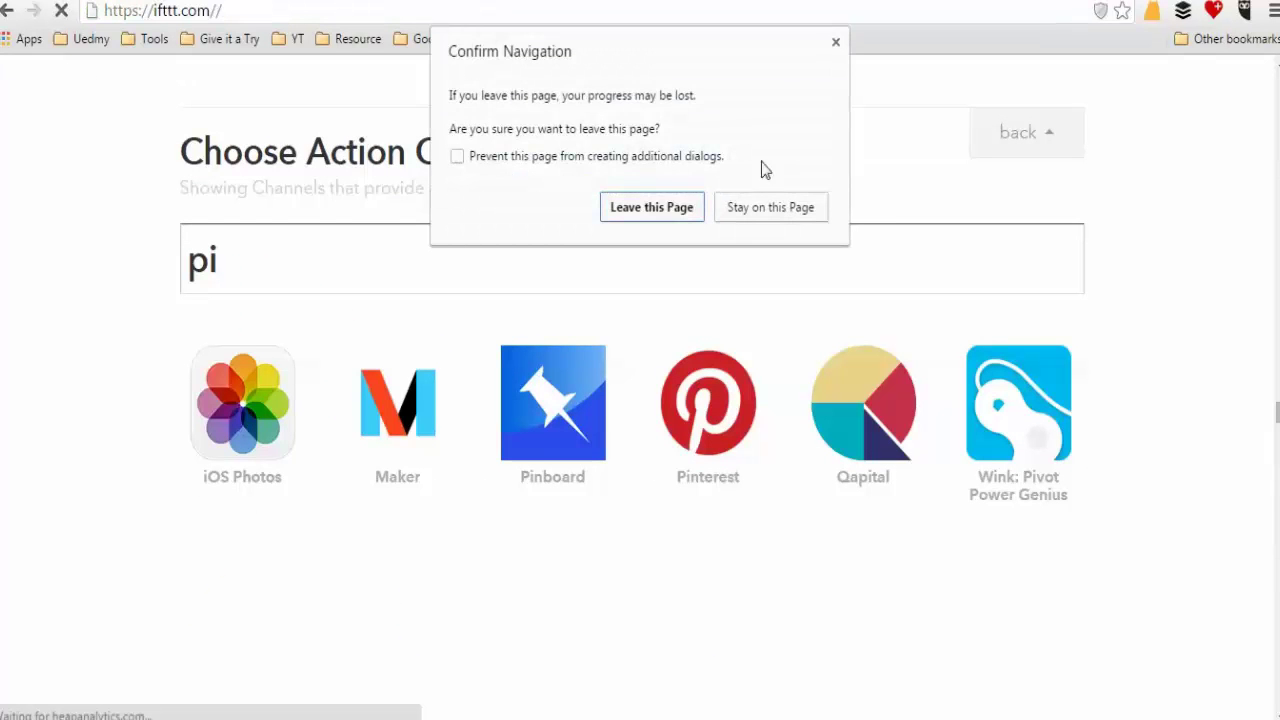
pyautogui.click(836, 44)
pyautogui.doubleClick(306, 12)
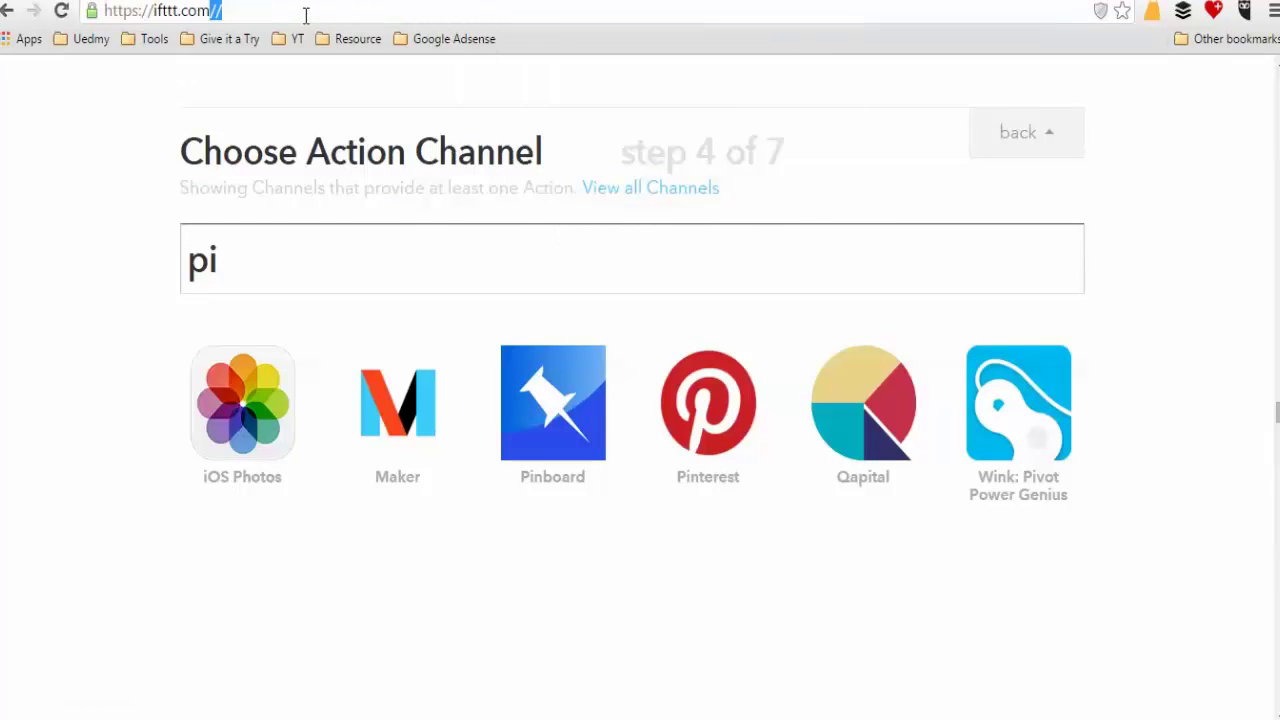
pyautogui.press('BackSpace')
pyautogui.press('BackSpace')
pyautogui.press('Return')
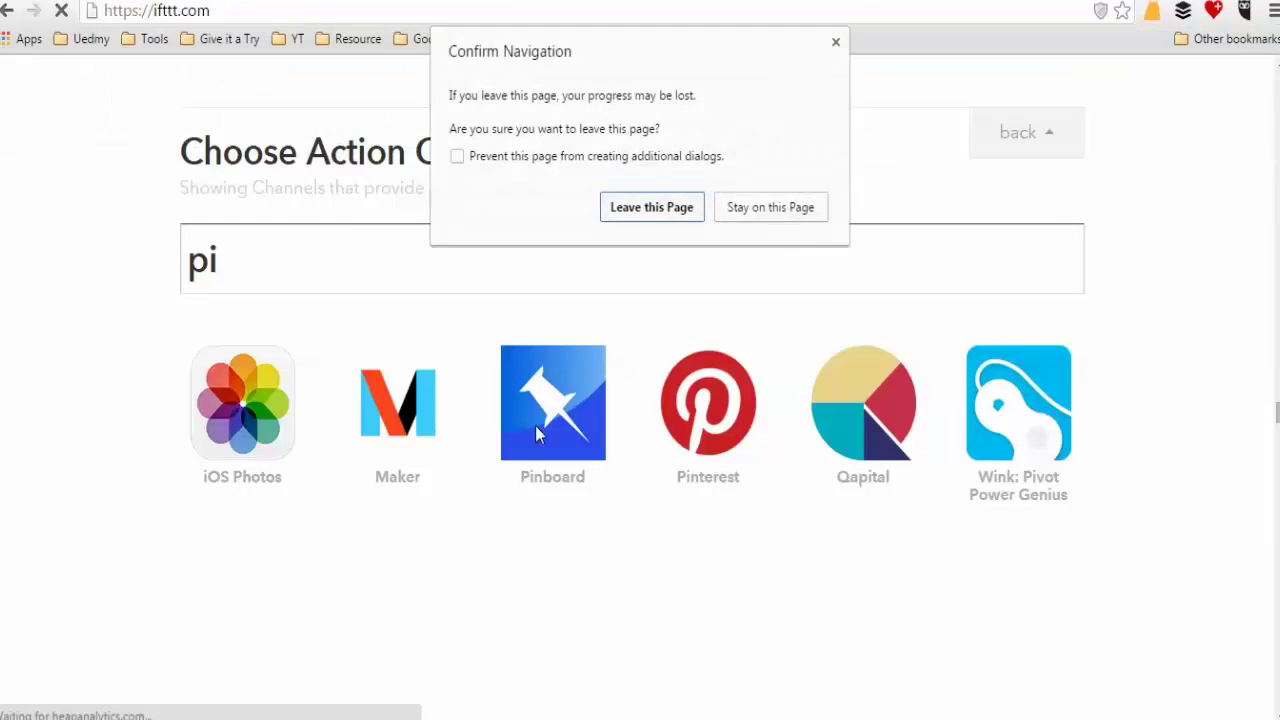
pyautogui.click(625, 210)
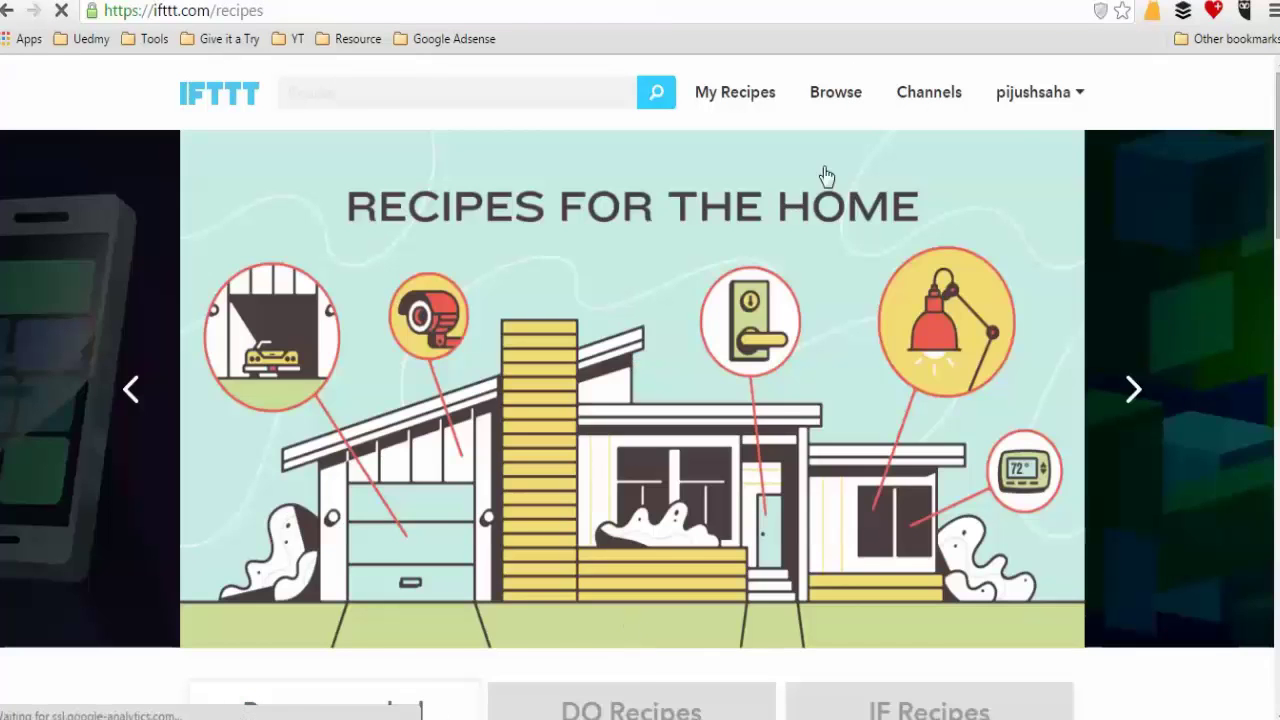
# Browse the recommended recipes, load more of them, and look through the additional social network recipes
pyautogui.scroll(-5, 690, 478)
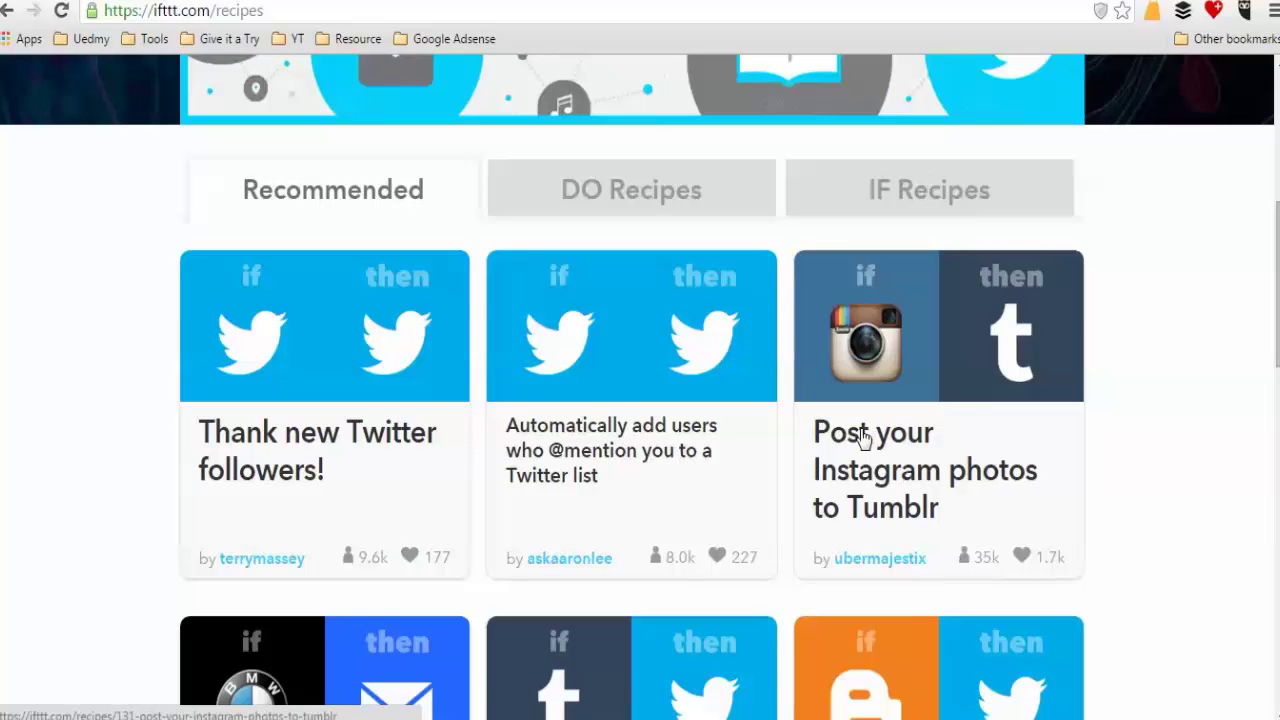
pyautogui.scroll(-4, 843, 457)
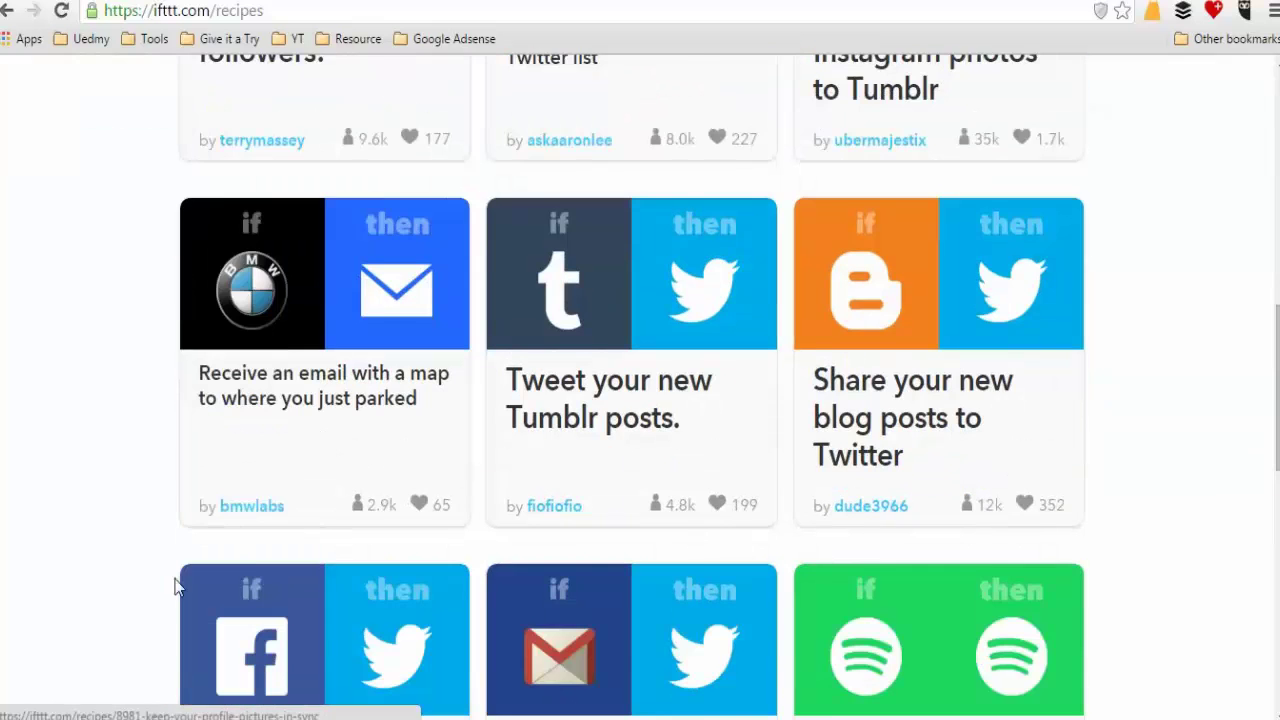
pyautogui.scroll(-9, 174, 587)
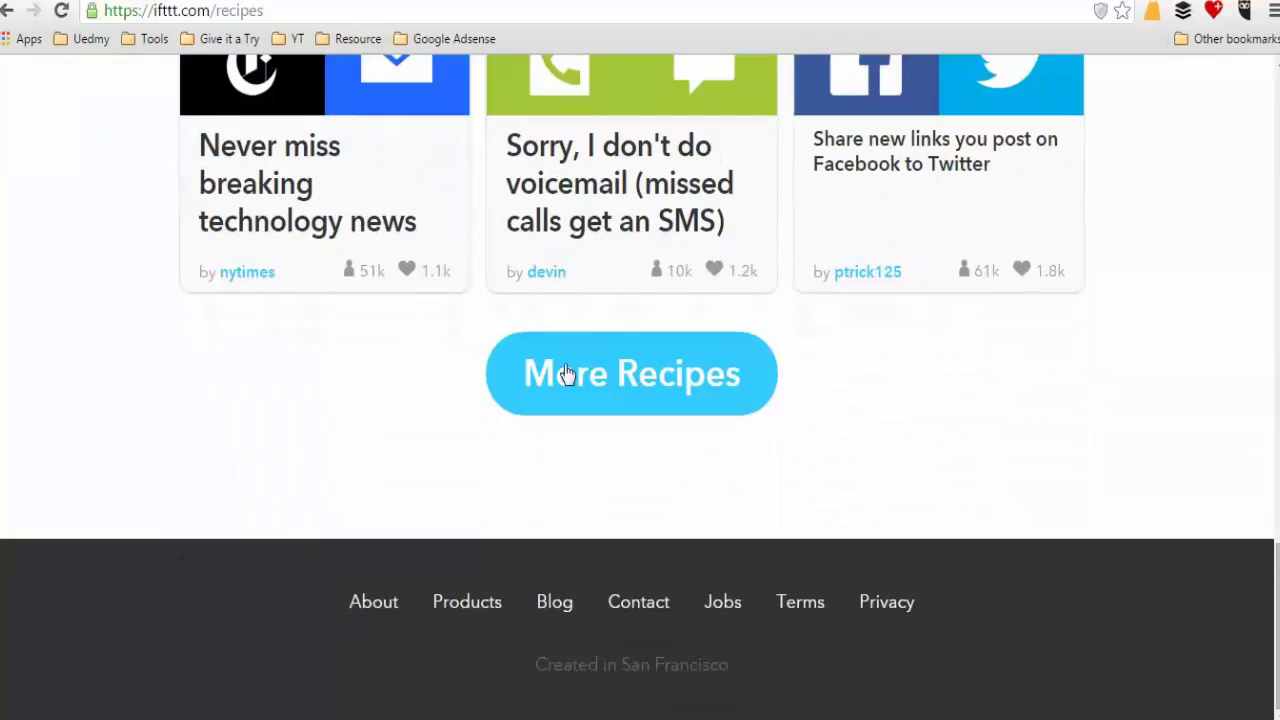
pyautogui.click(666, 371)
pyautogui.scroll(-12, 80, 510)
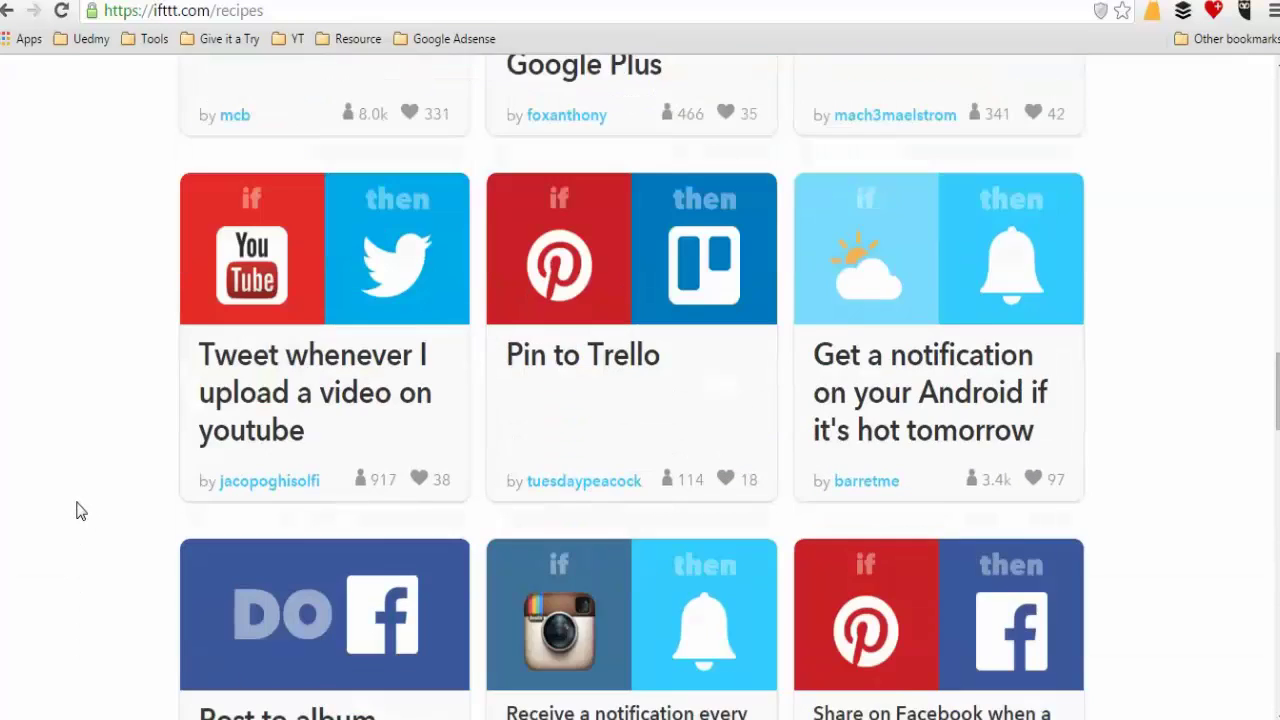
pyautogui.scroll(-3, 80, 510)
pyautogui.scroll(8, 80, 510)
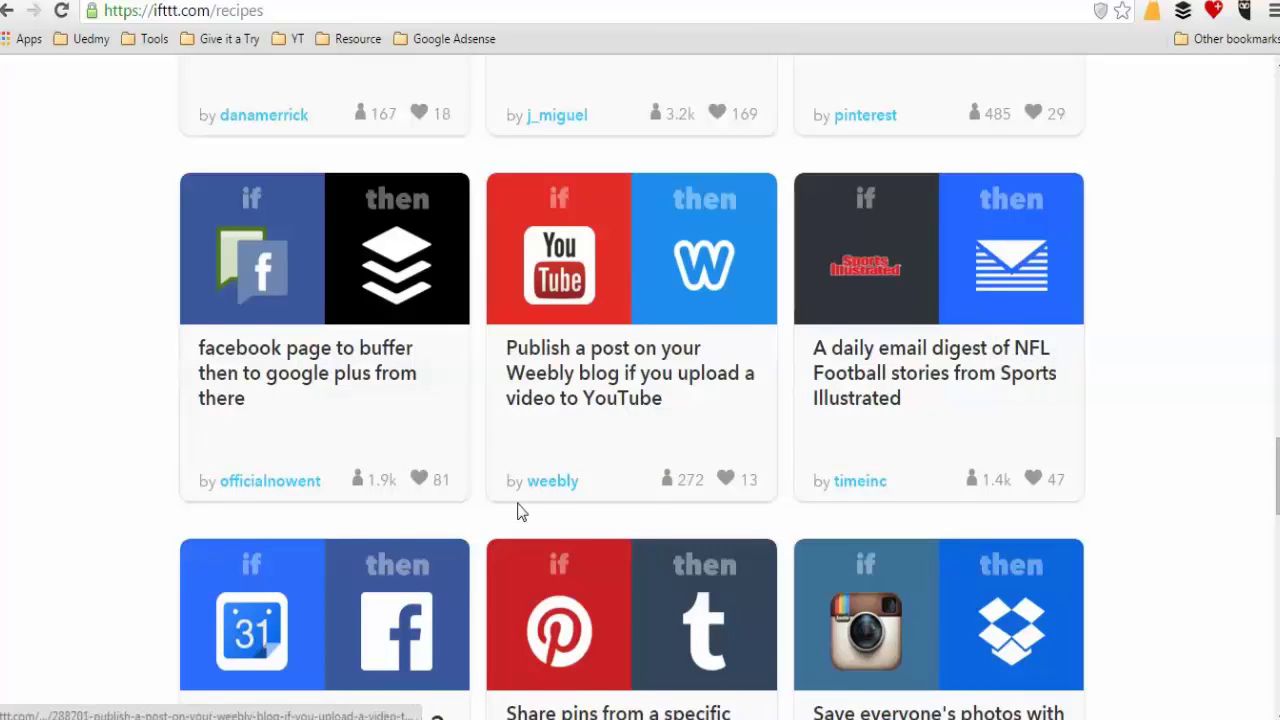
pyautogui.scroll(-5, 377, 510)
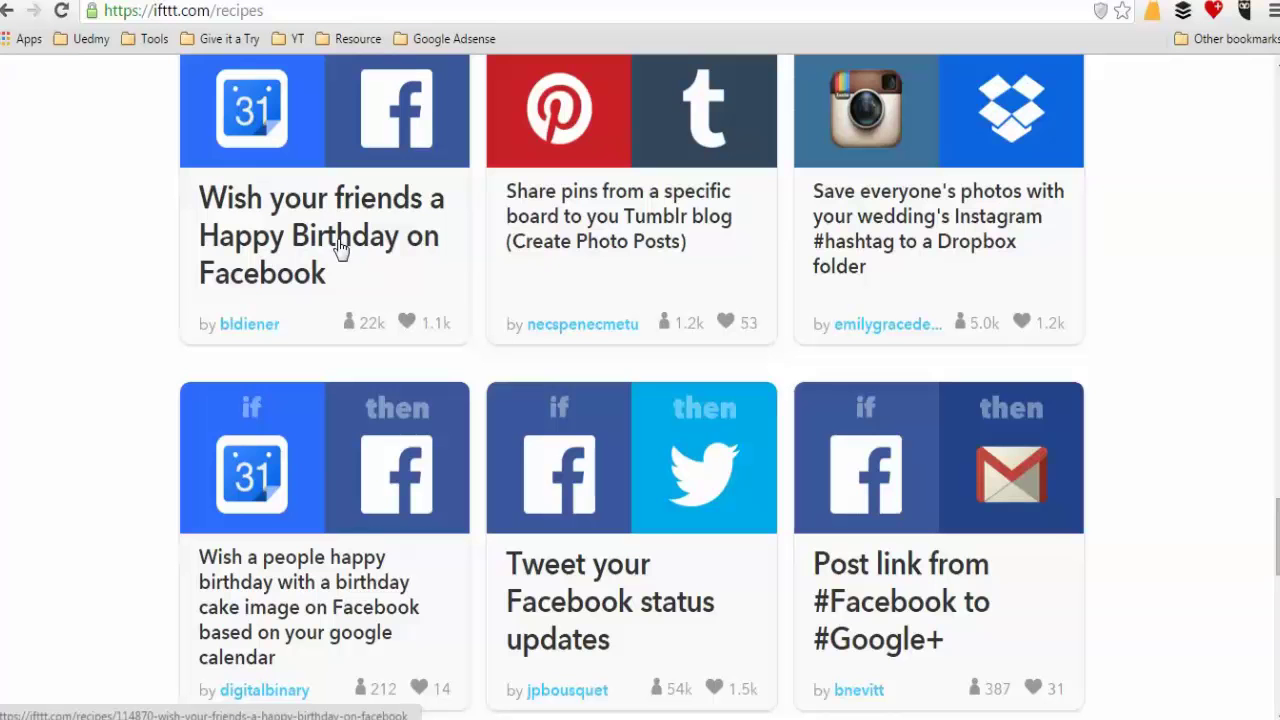
pyautogui.scroll(-7, 120, 452)
pyautogui.scroll(15, 118, 454)
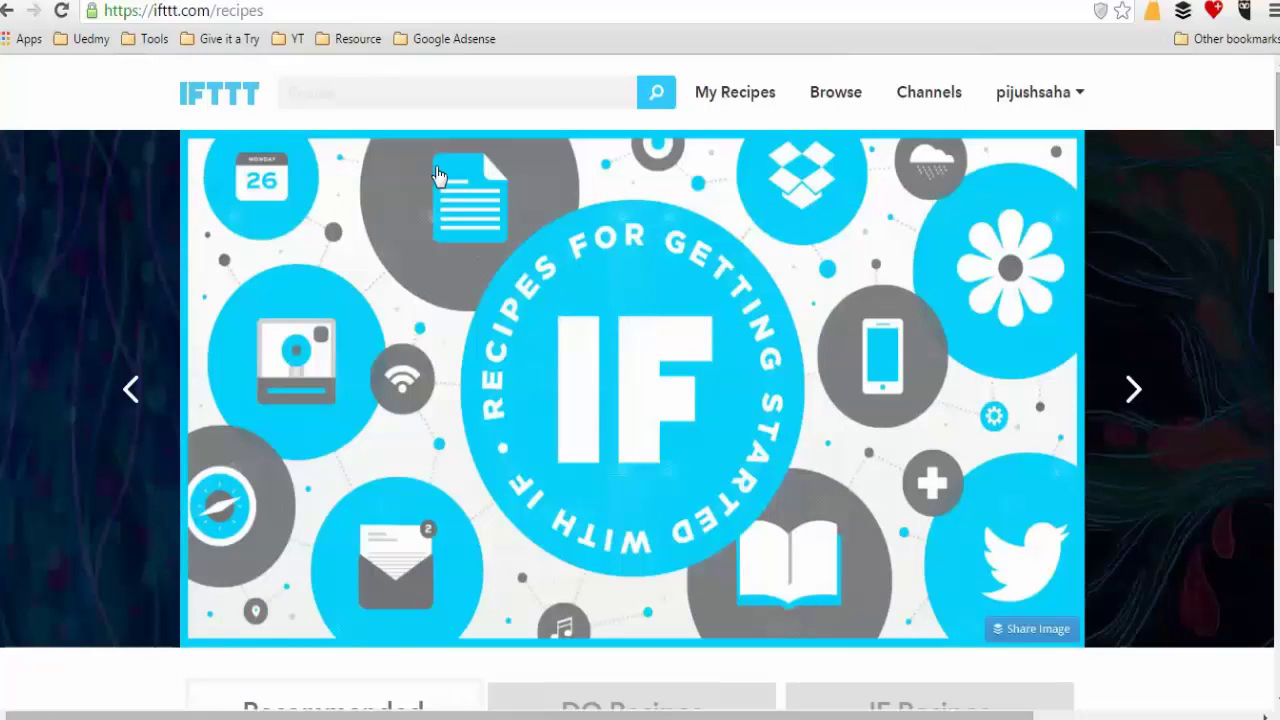
# Search the published recipes for "smm" and replace the search with "sms"
pyautogui.click(387, 88)
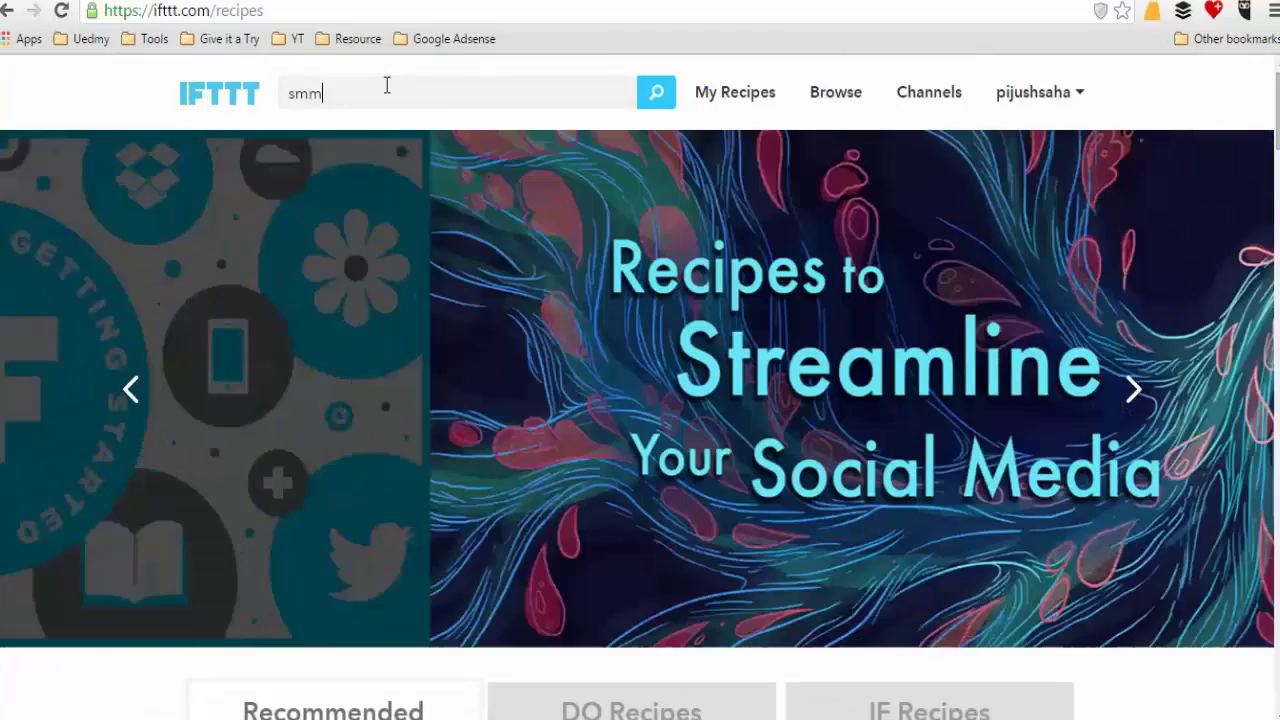
pyautogui.press('Return')
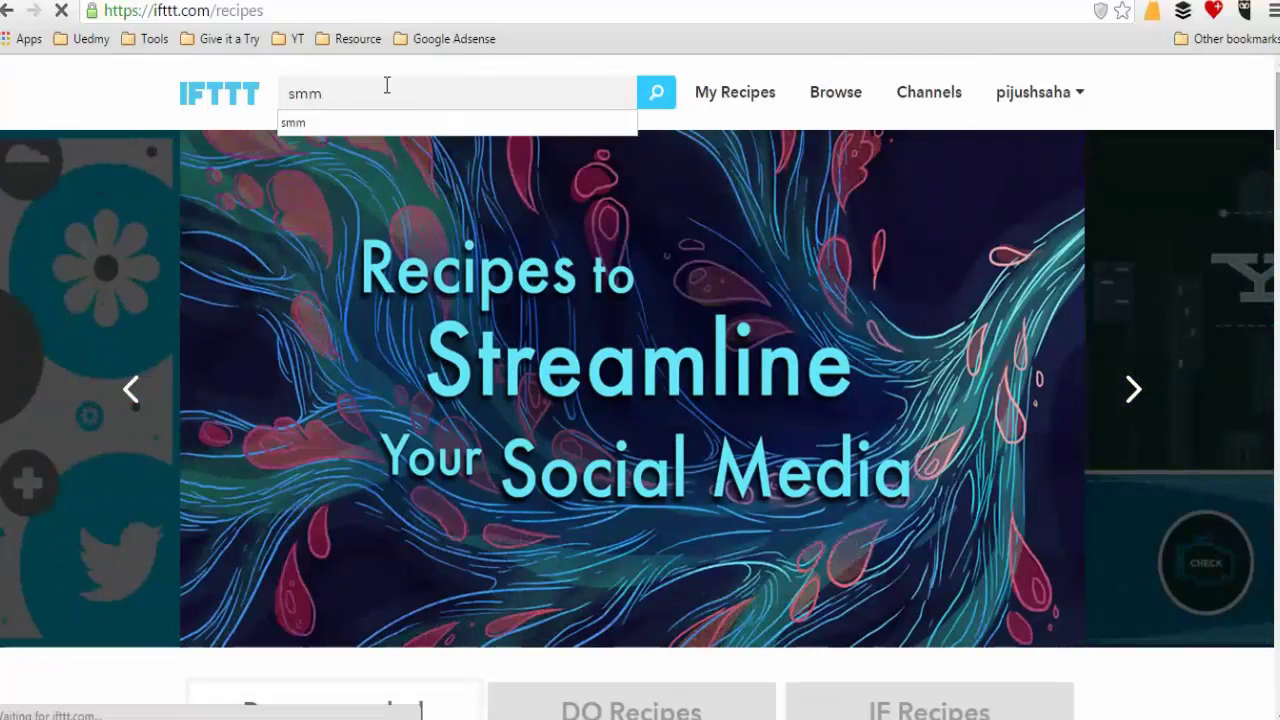
pyautogui.write('sm')
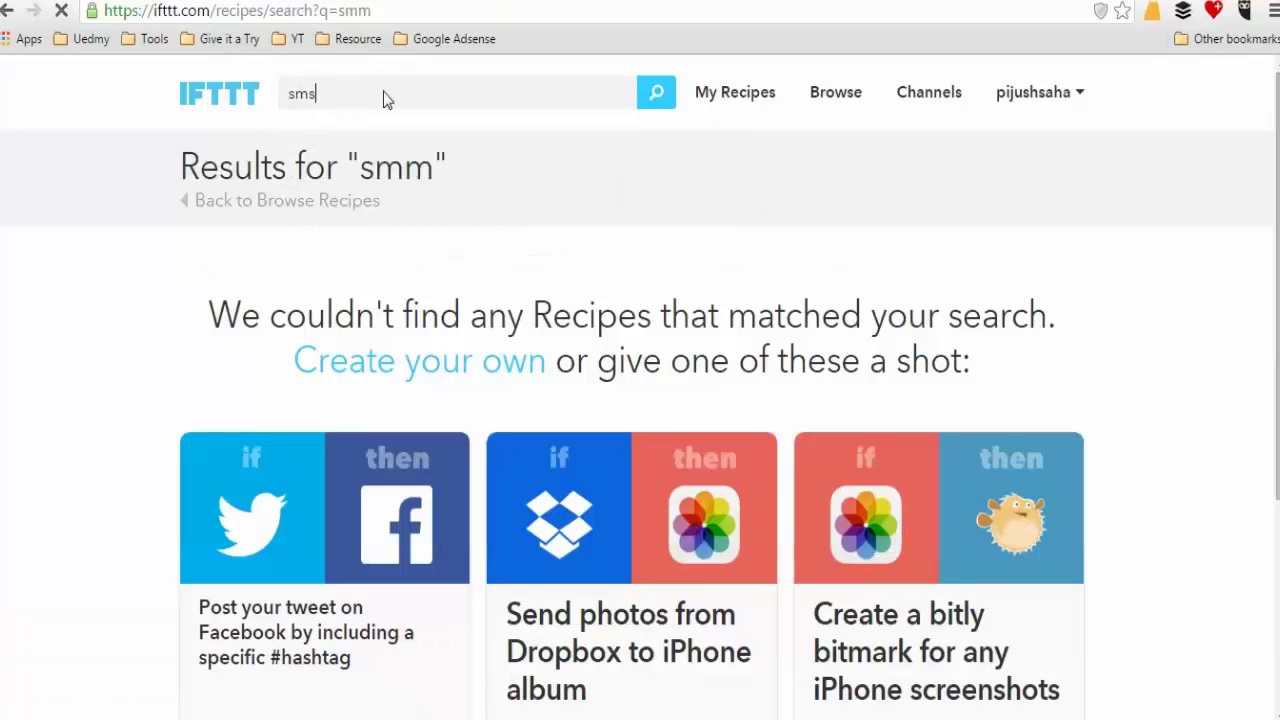
pyautogui.write('s')
pyautogui.press('Return')
# Look through the SMS recipes in the search results, checking their trigger and action channels and descriptions
pyautogui.scroll(-1, 512, 580)
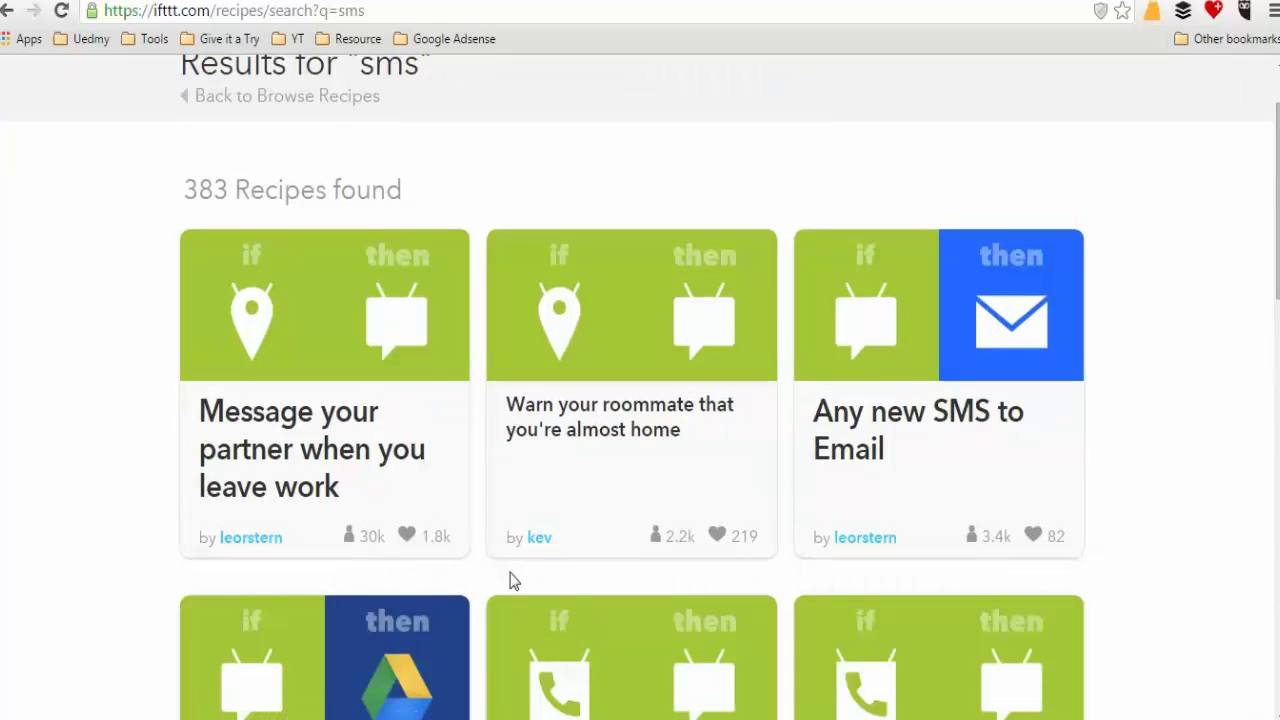
pyautogui.scroll(-3, 509, 581)
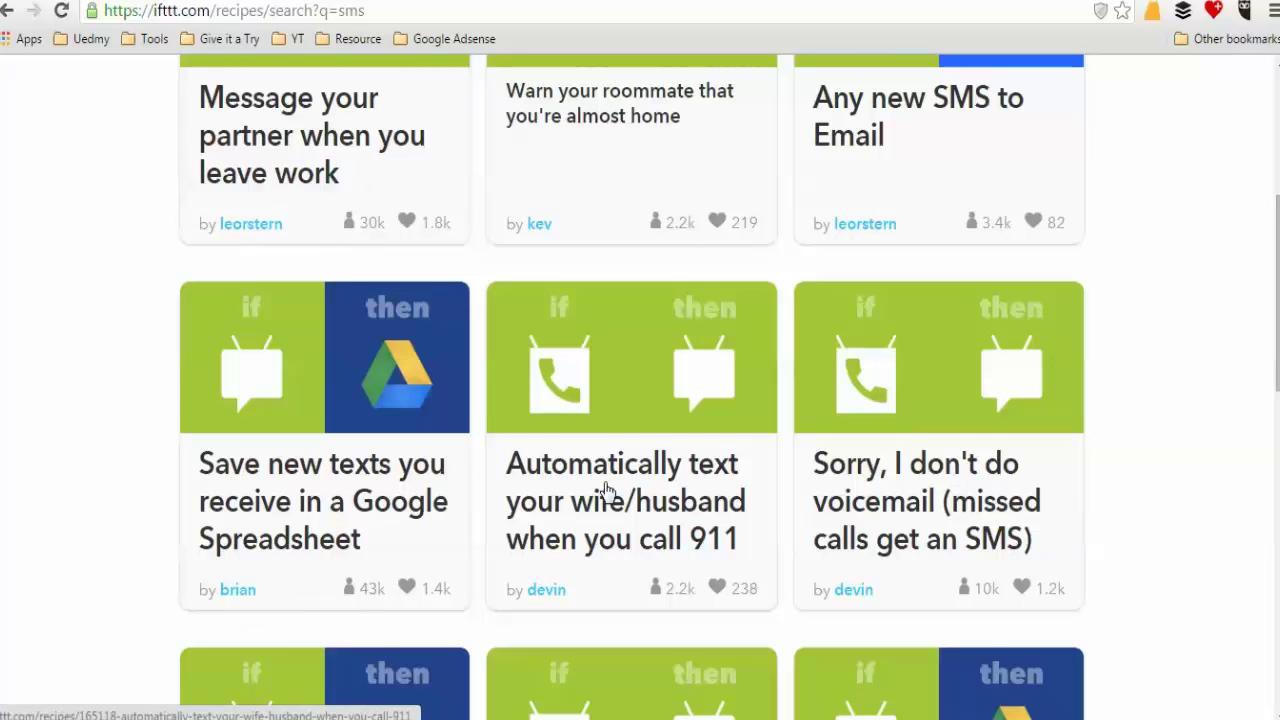
pyautogui.scroll(-1, 600, 490)
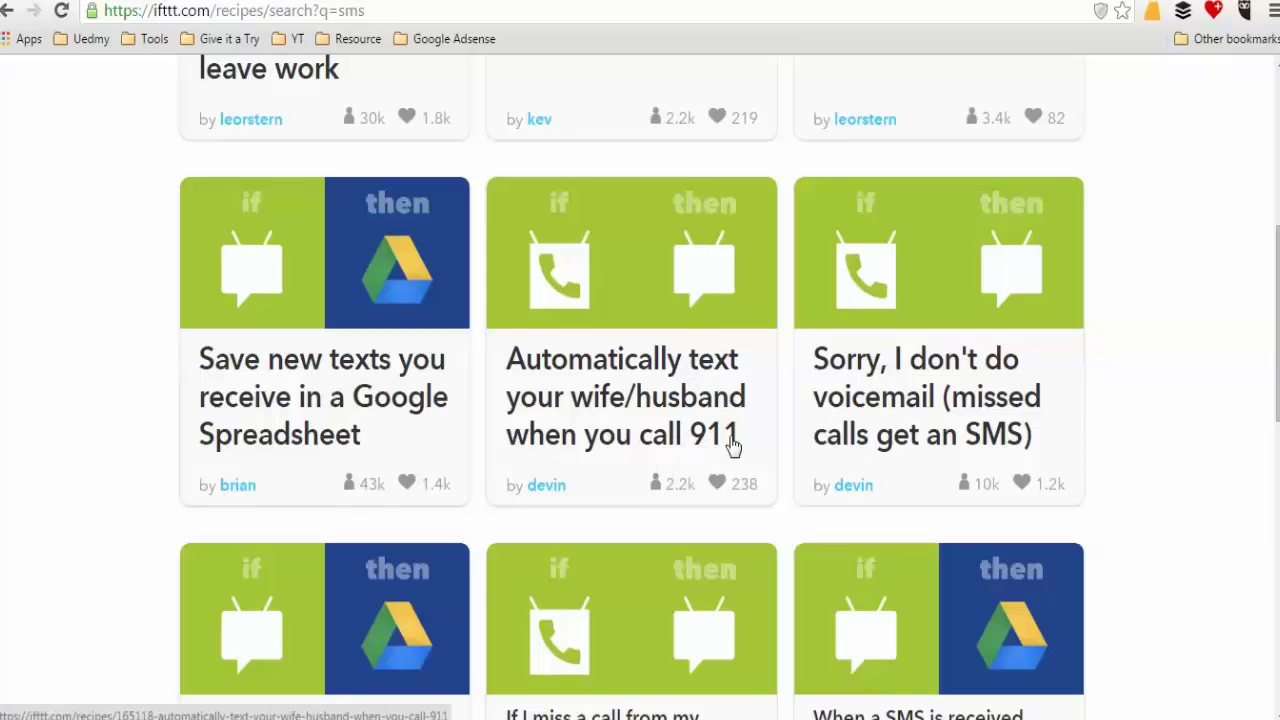
pyautogui.scroll(-2, 360, 442)
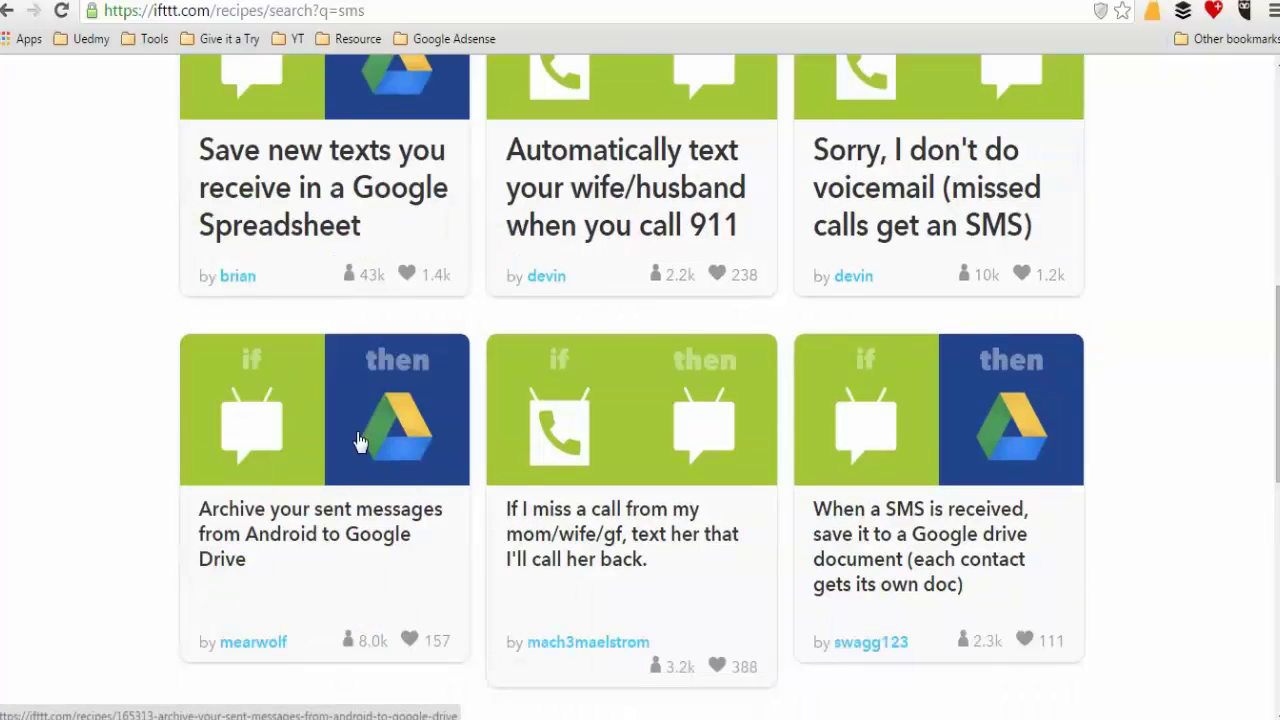
pyautogui.scroll(-1, 358, 442)
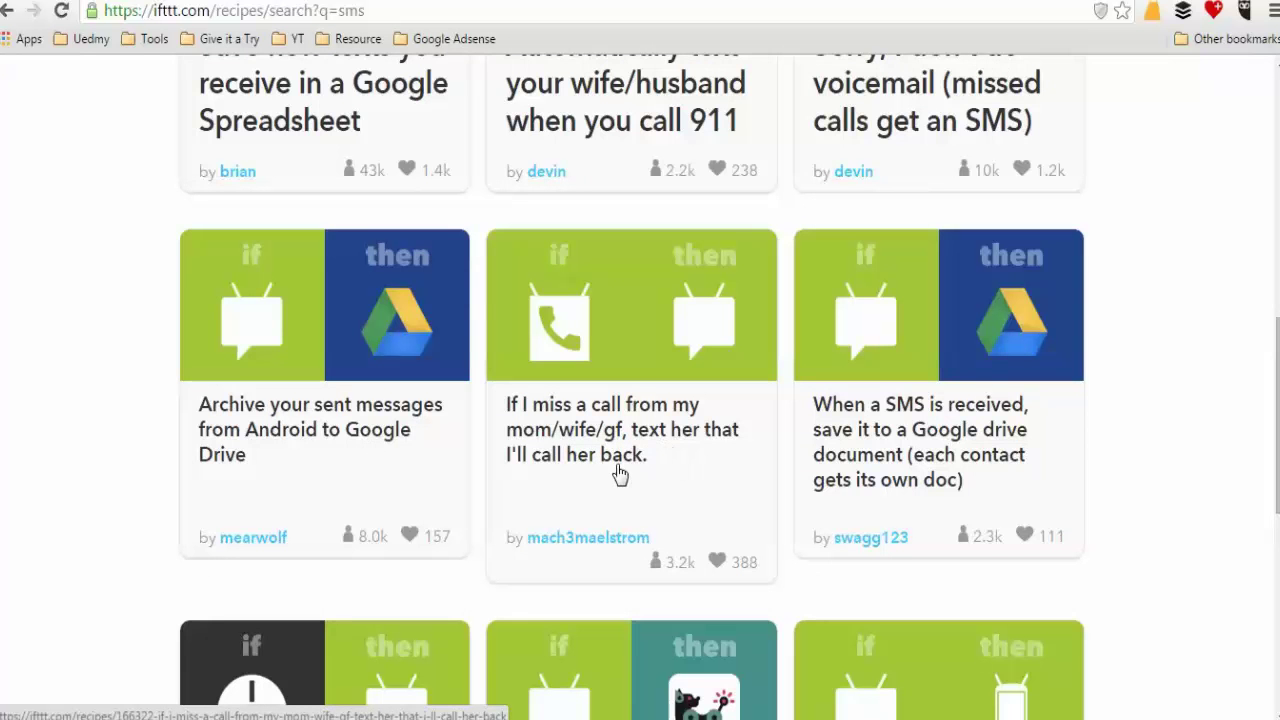
pyautogui.scroll(-3, 620, 474)
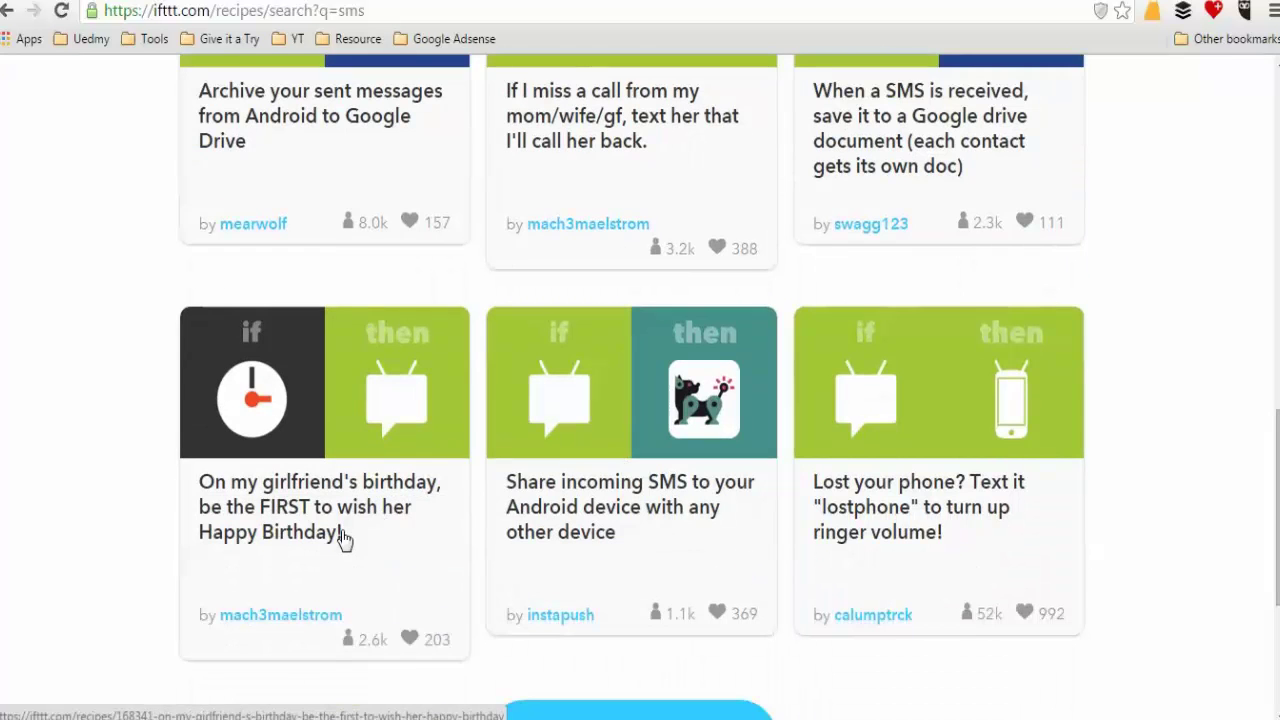
pyautogui.scroll(7, 200, 520)
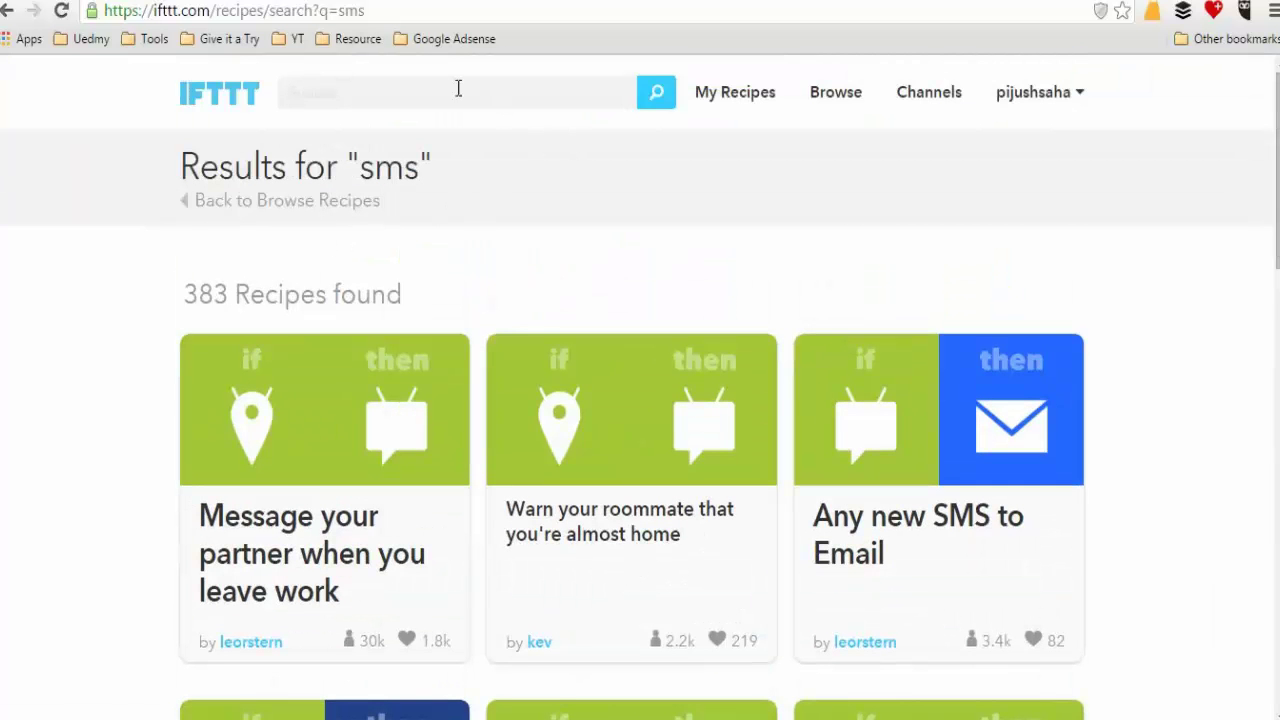
# Leave the search results, open the Channels page and look over the available channels
pyautogui.click(225, 107)
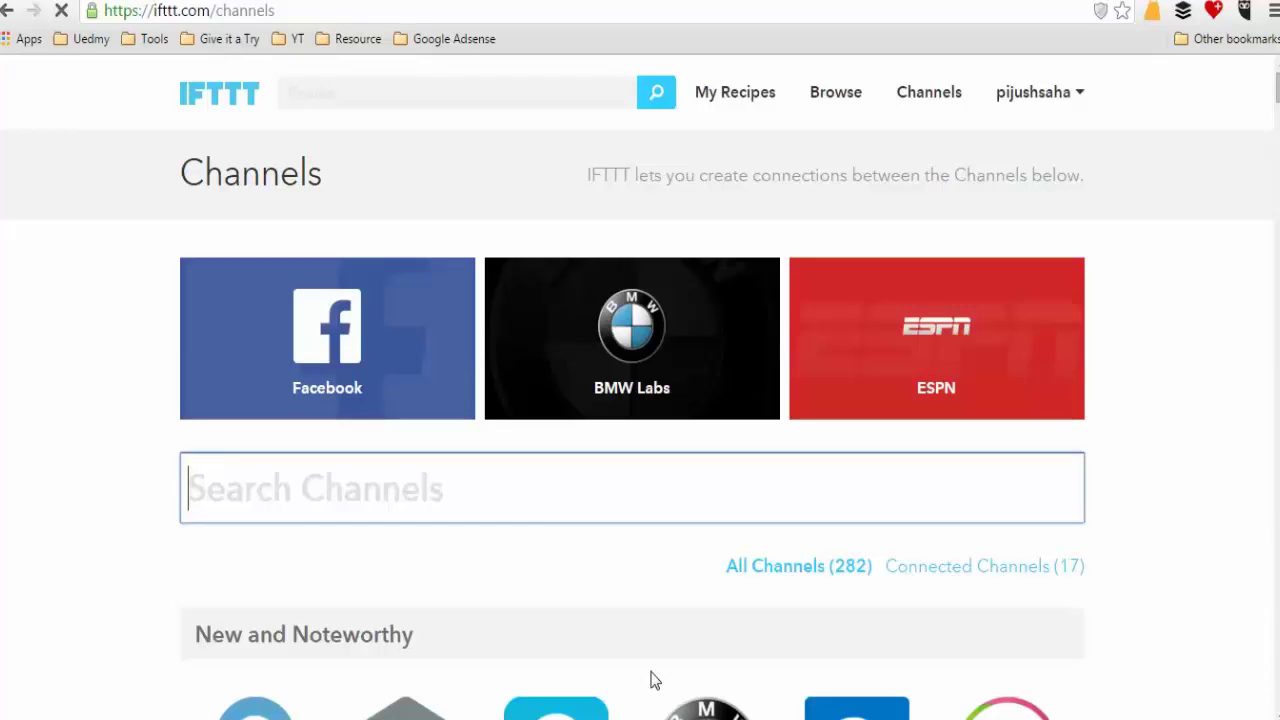
pyautogui.scroll(-2, 674, 582)
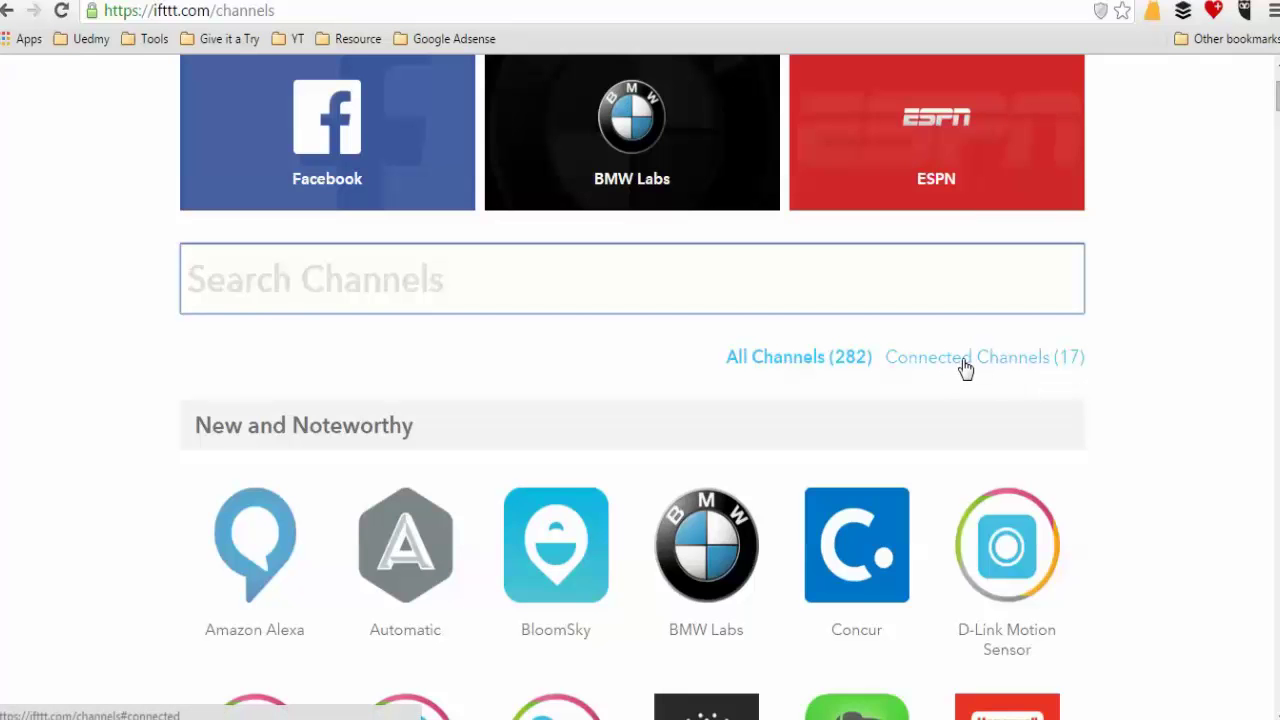
pyautogui.scroll(-8, 966, 370)
pyautogui.scroll(6, 966, 370)
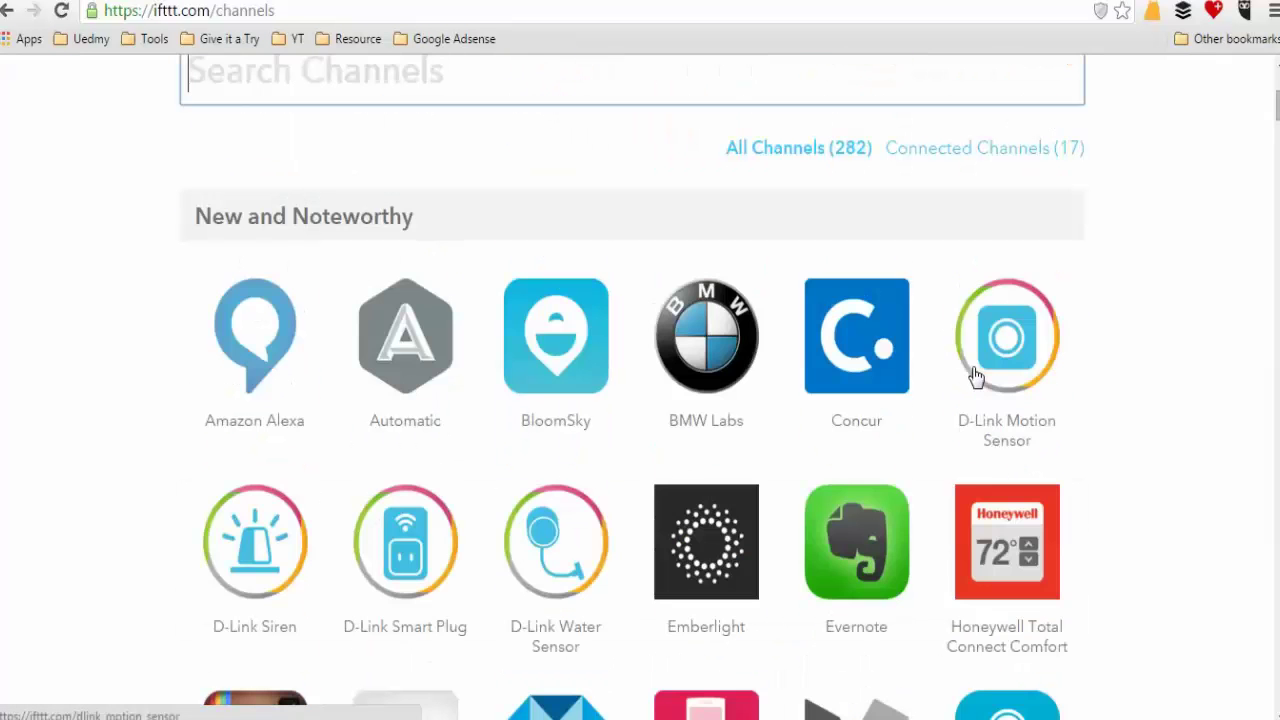
pyautogui.scroll(4, 558, 420)
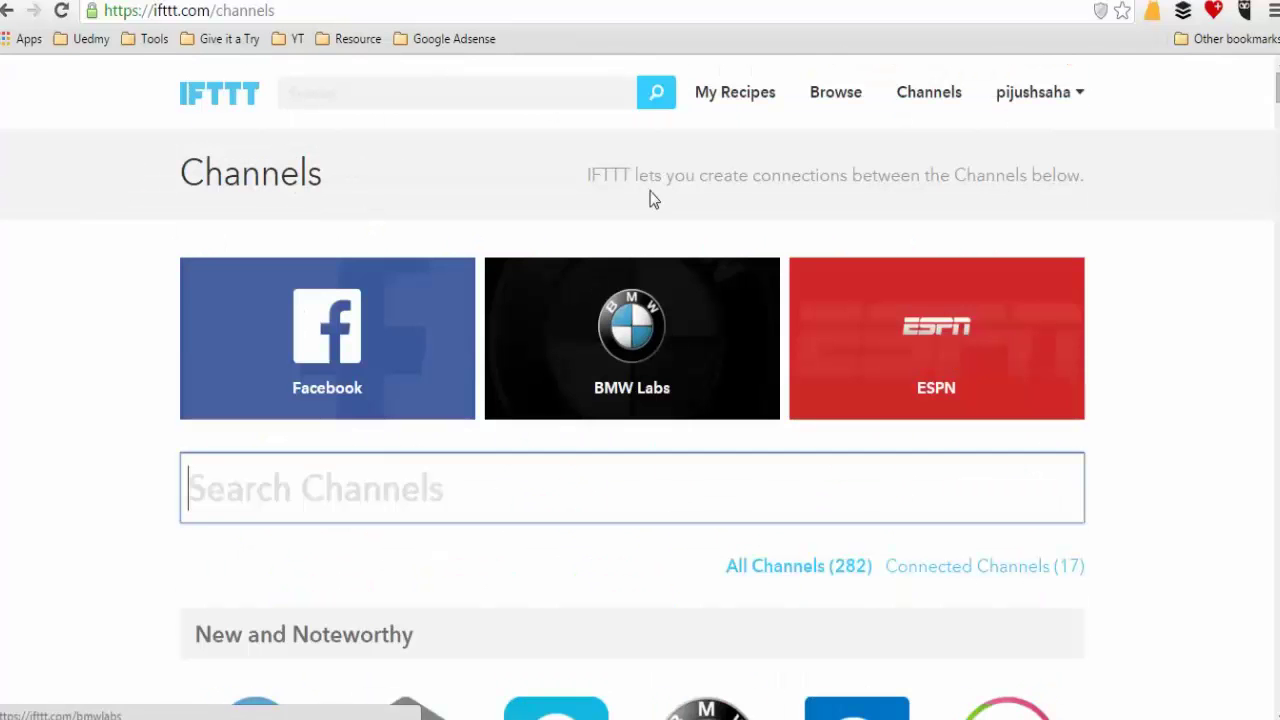
# Open My Recipes and review the personal IF recipes and the note on how IF recipes run
pyautogui.click(723, 102)
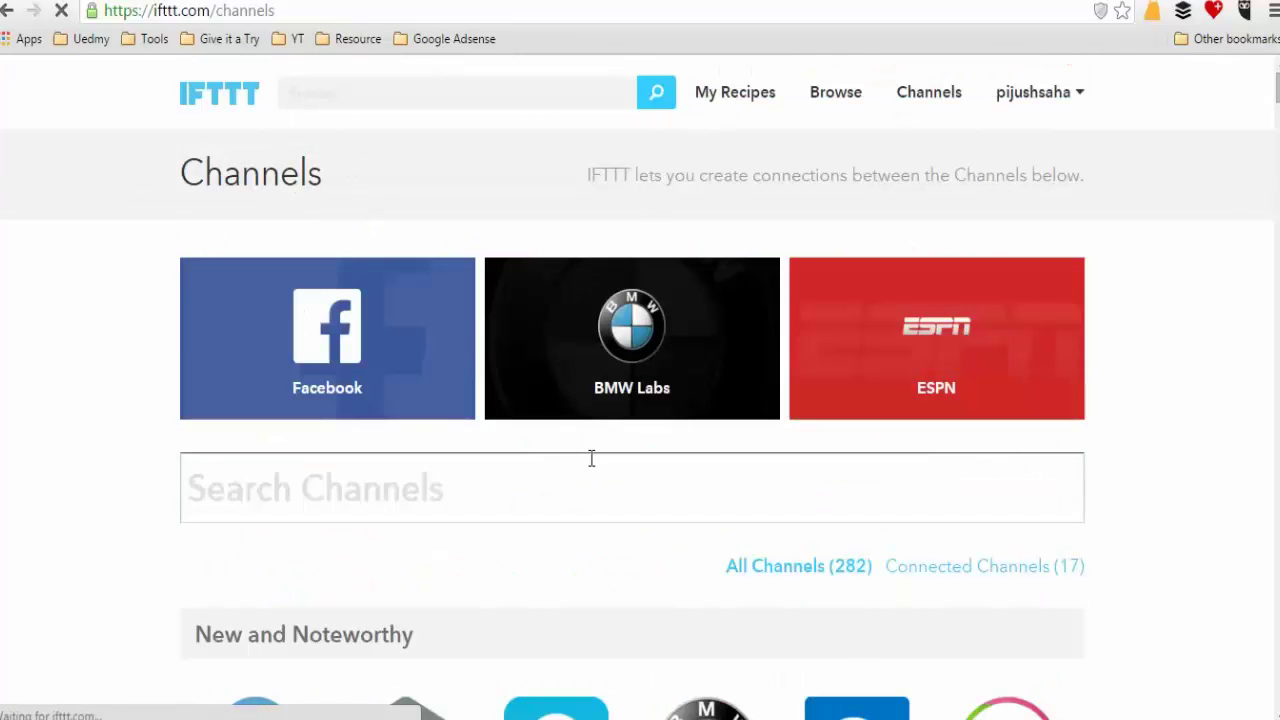
pyautogui.scroll(-1, 764, 314)
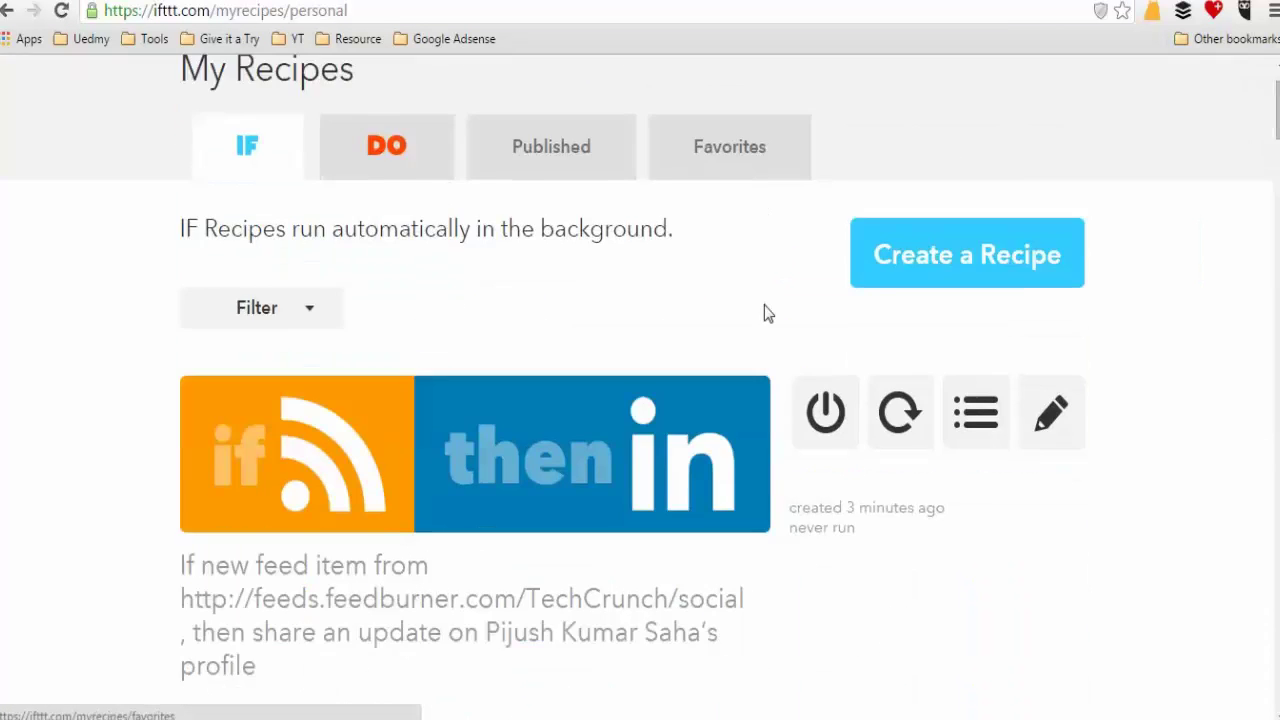
pyautogui.scroll(-20, 764, 313)
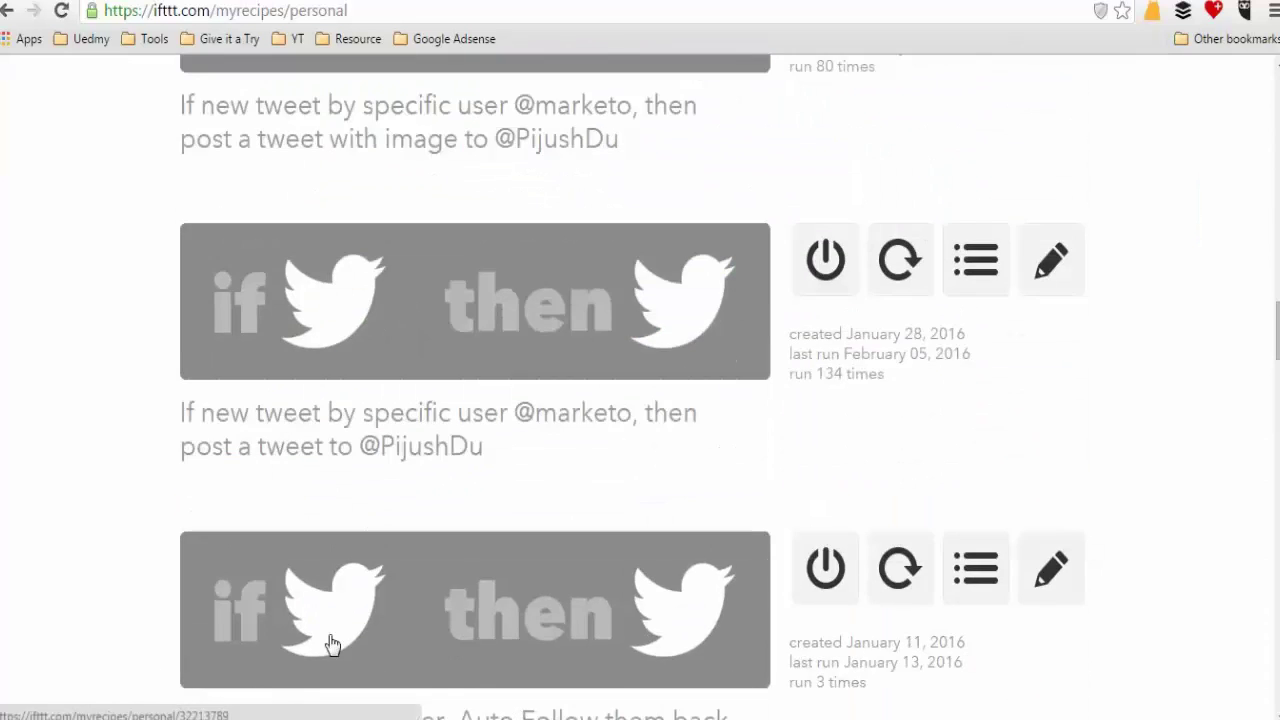
pyautogui.scroll(-8, 111, 486)
pyautogui.scroll(10, 111, 486)
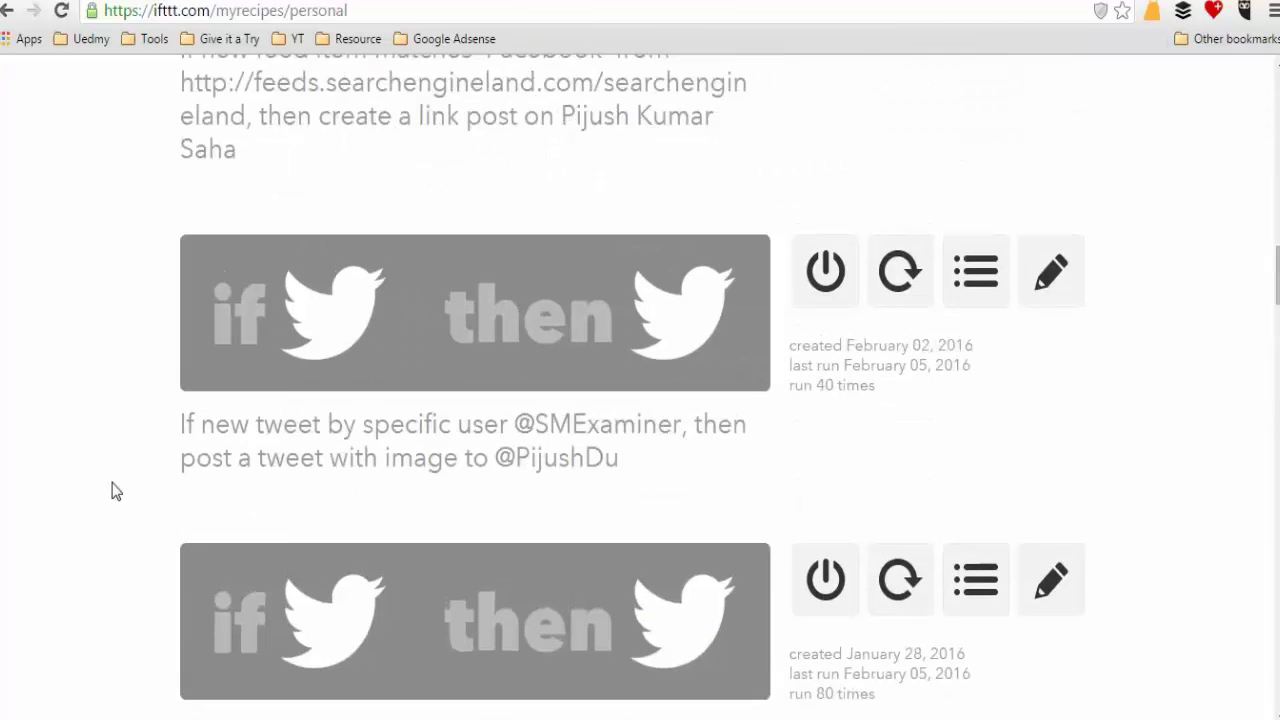
pyautogui.scroll(15, 112, 488)
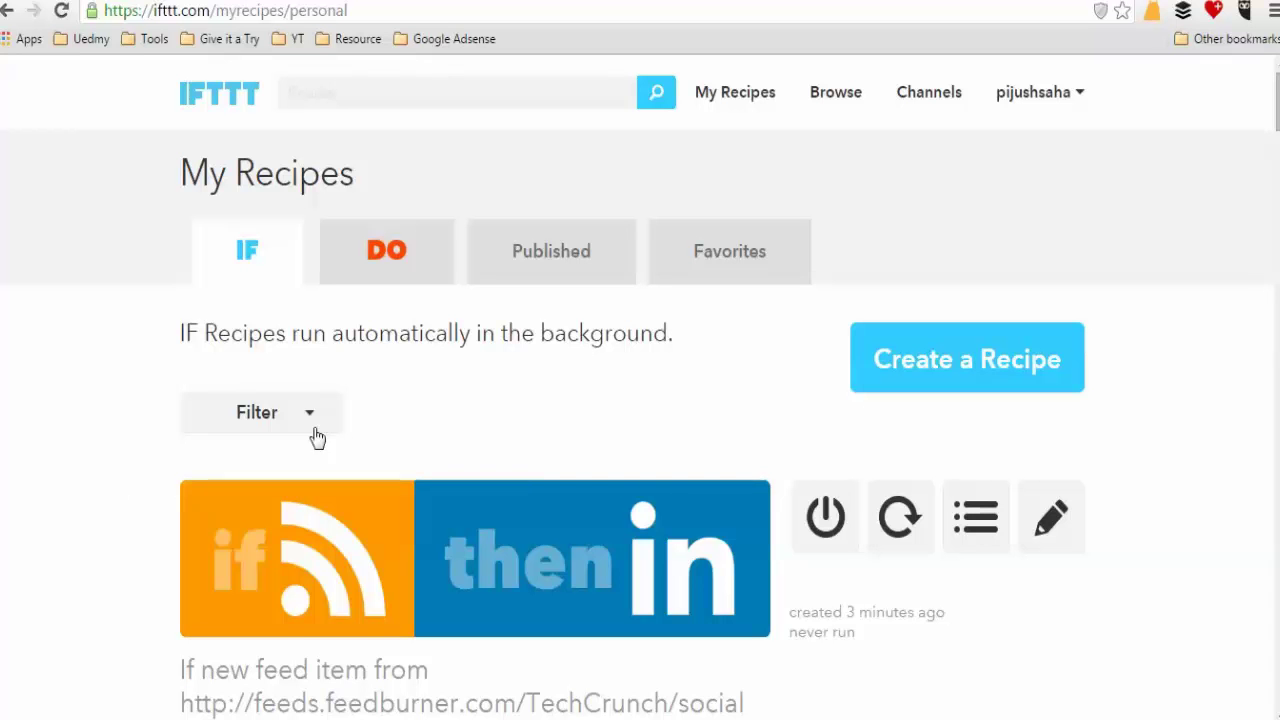
pyautogui.doubleClick(450, 334)
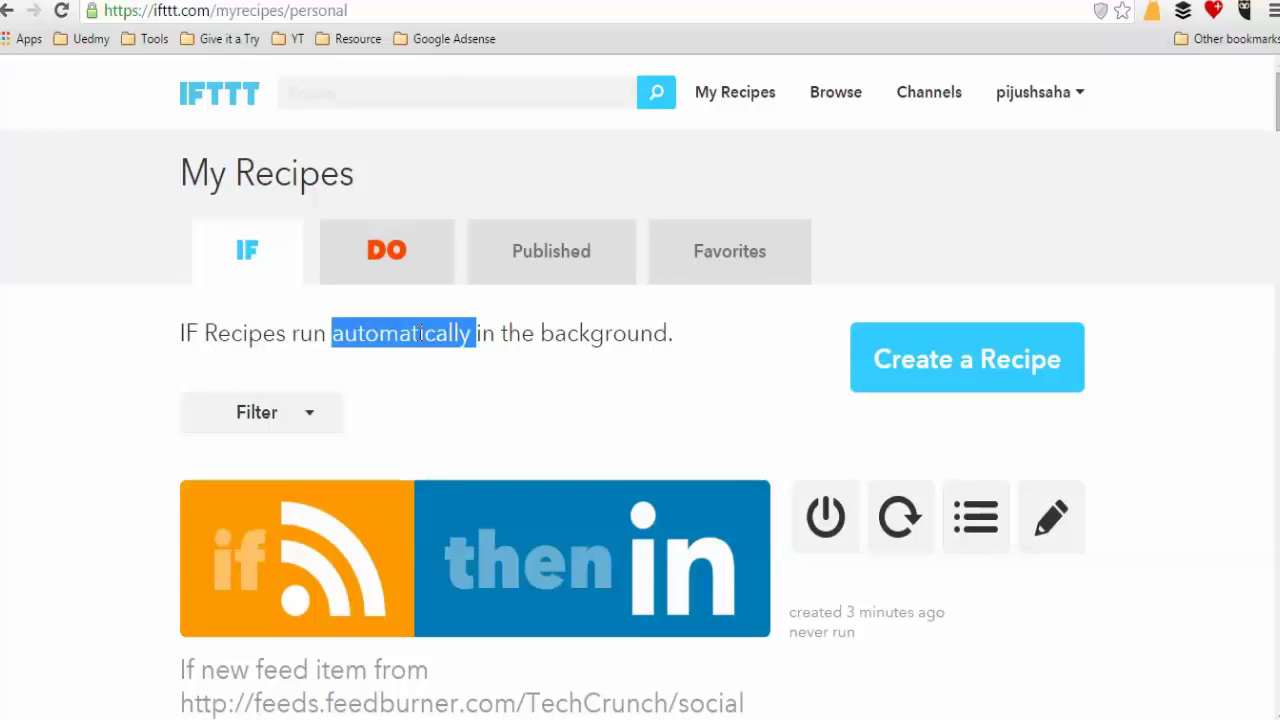
pyautogui.click(422, 334)
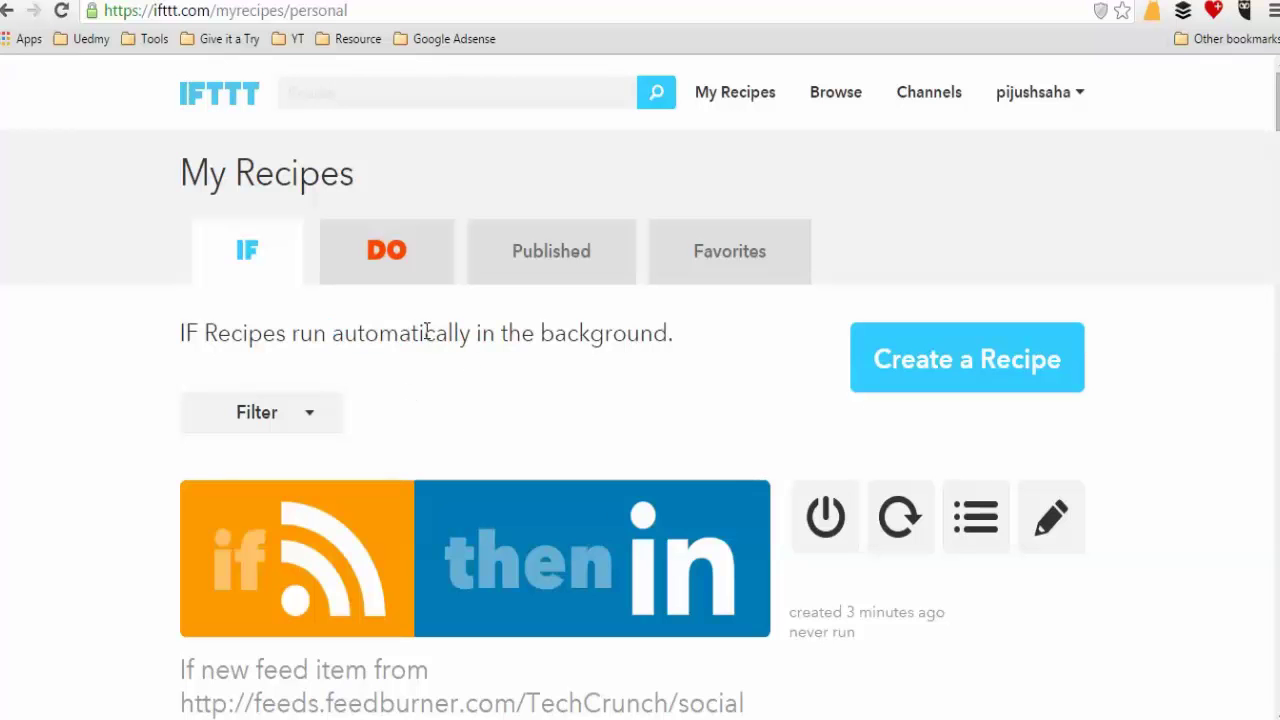